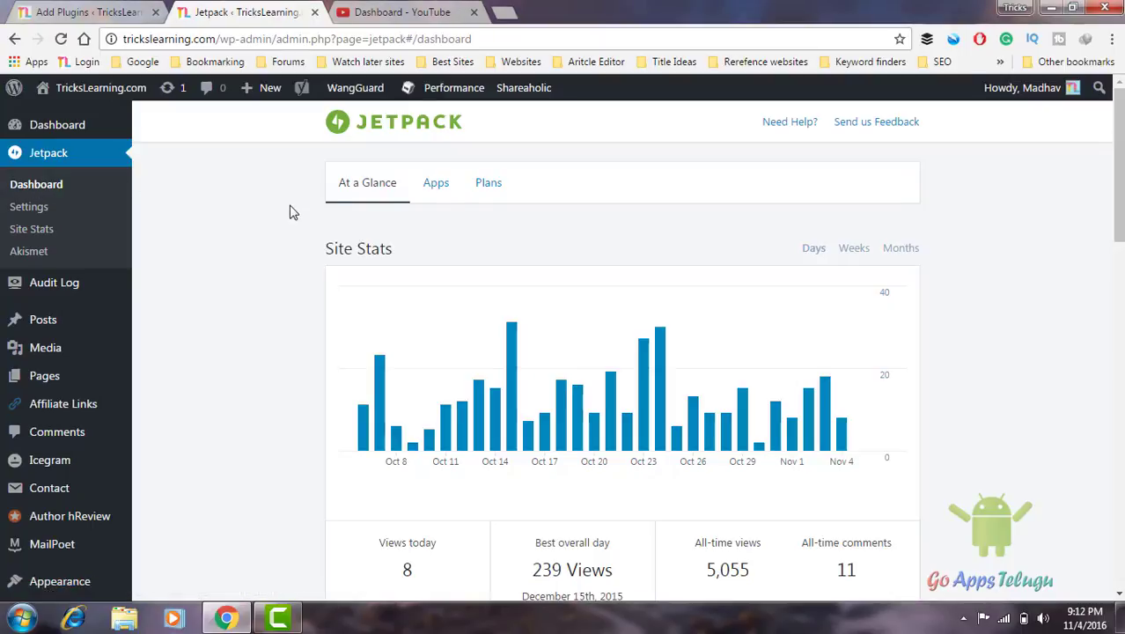
# Review the site stats and security sections of the Jetpack dashboard's At a Glance view
pyautogui.scroll(-1, 275, 328)
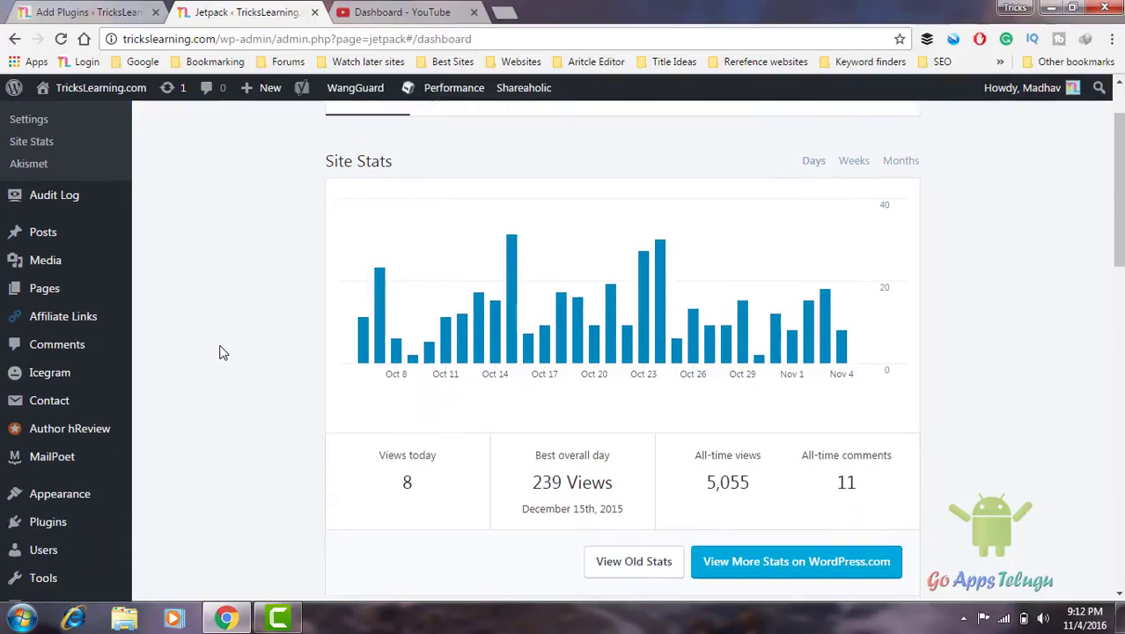
pyautogui.scroll(-4, 222, 352)
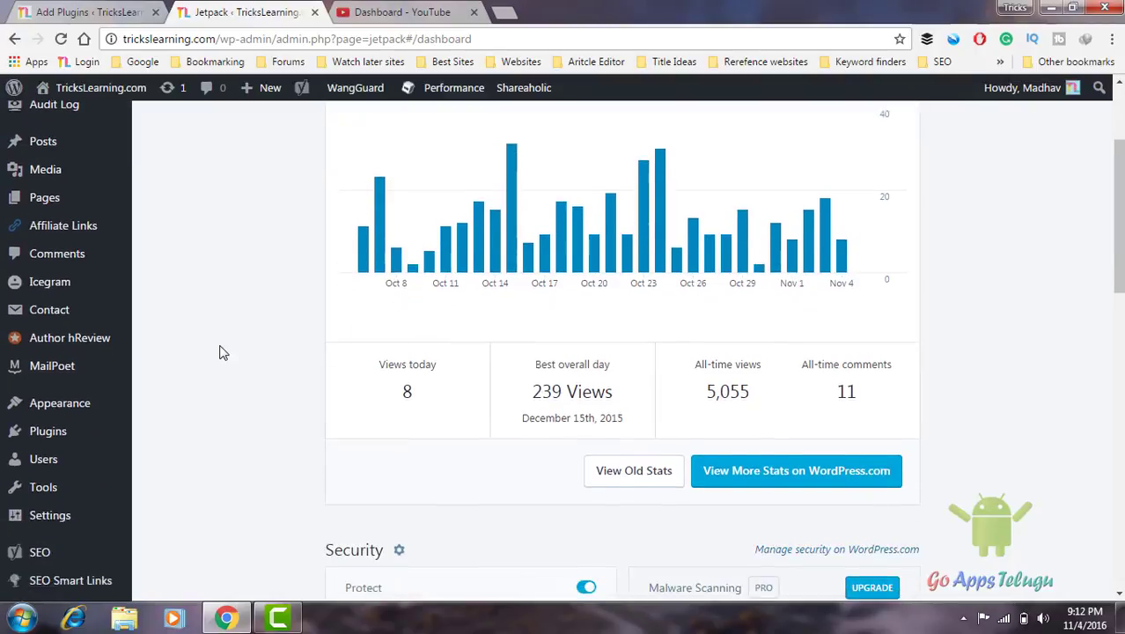
pyautogui.scroll(-4, 222, 352)
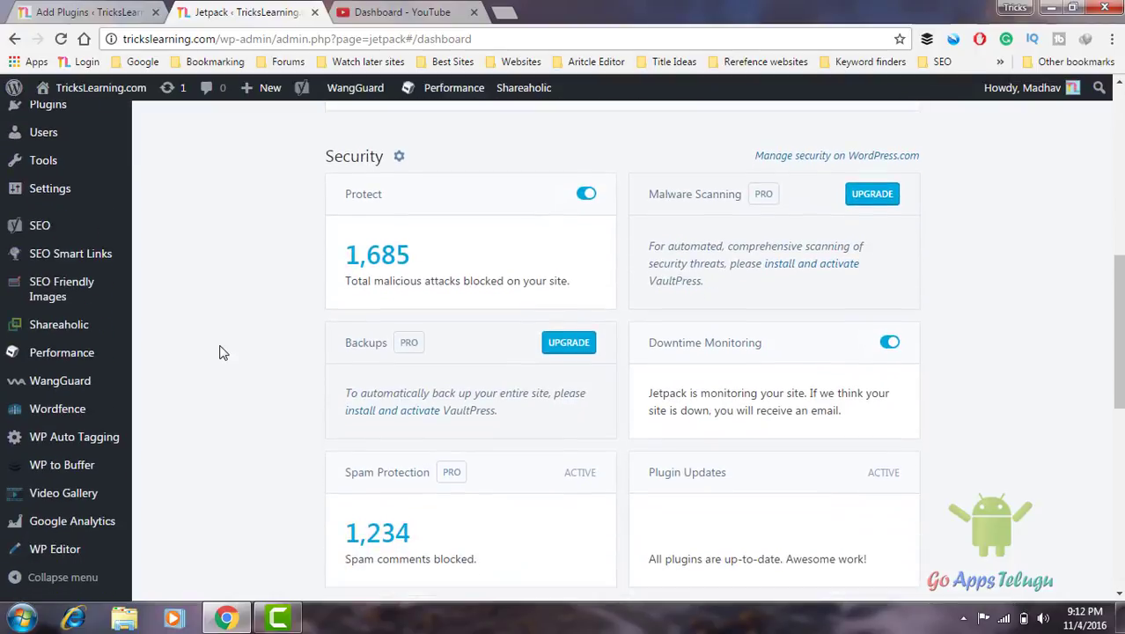
pyautogui.moveTo(221, 351); pyautogui.dragTo(310, 5)
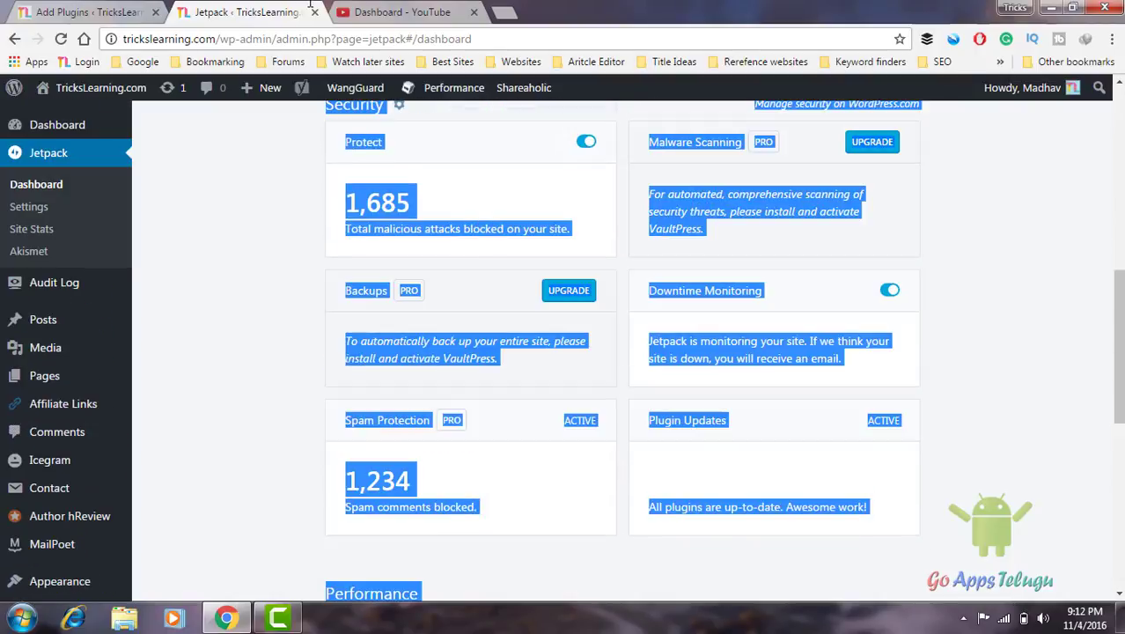
pyautogui.click(246, 254)
pyautogui.scroll(4, 246, 255)
pyautogui.scroll(3, 246, 255)
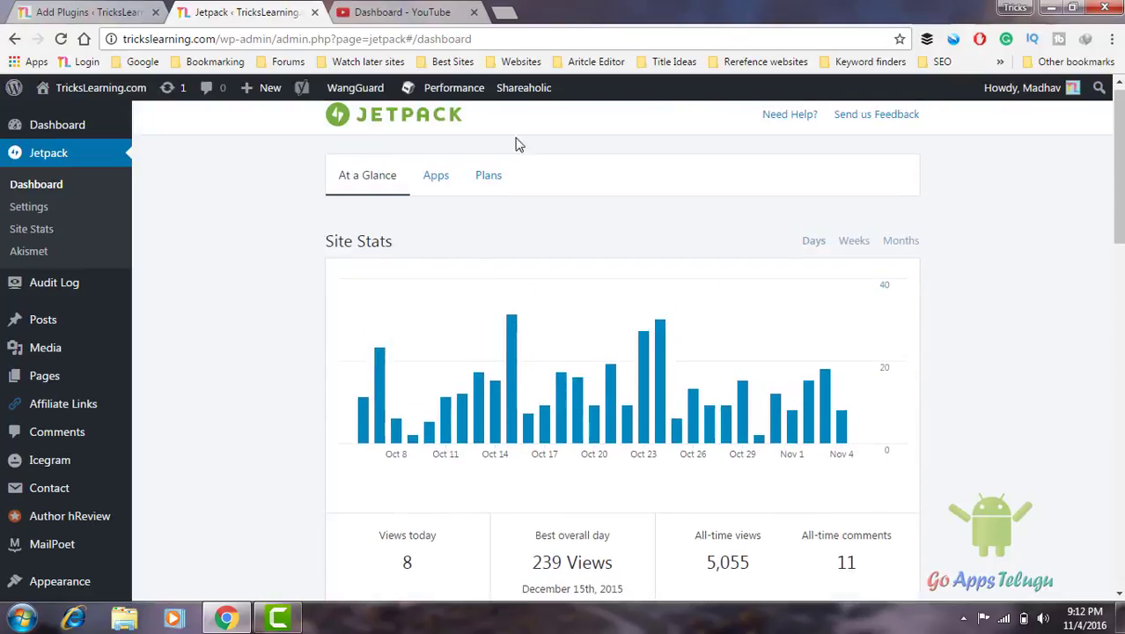
# Open Jetpack's Apps page and read through its feature descriptions, from plugin updates to visitor stats
pyautogui.click(439, 181)
pyautogui.scroll(-2, 208, 336)
pyautogui.scroll(-2, 209, 336)
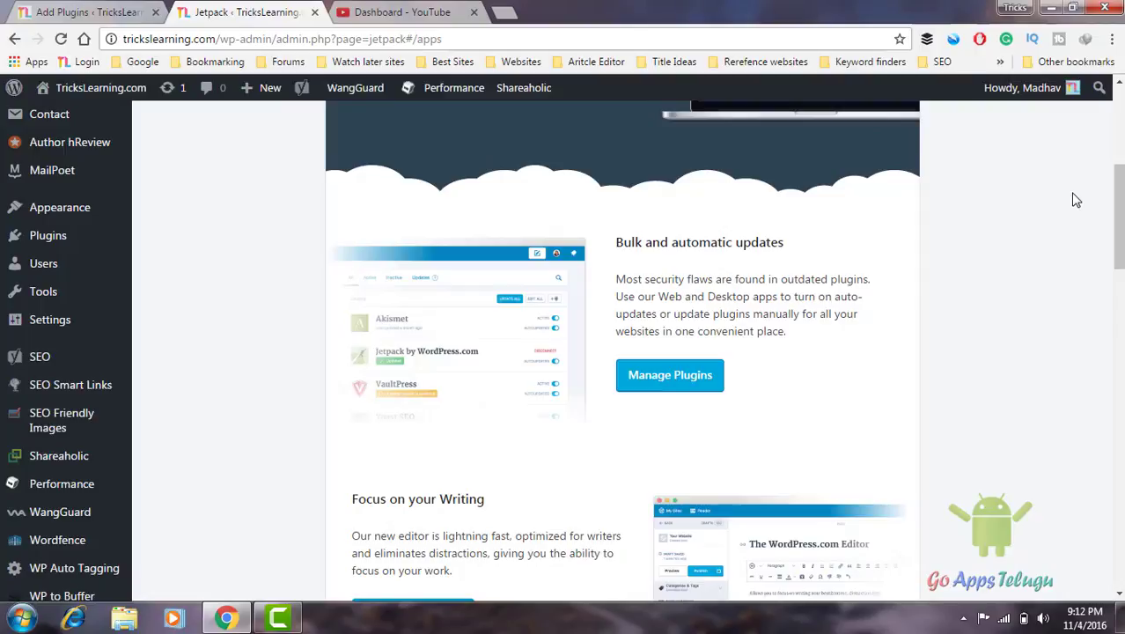
pyautogui.scroll(-3, 1072, 200)
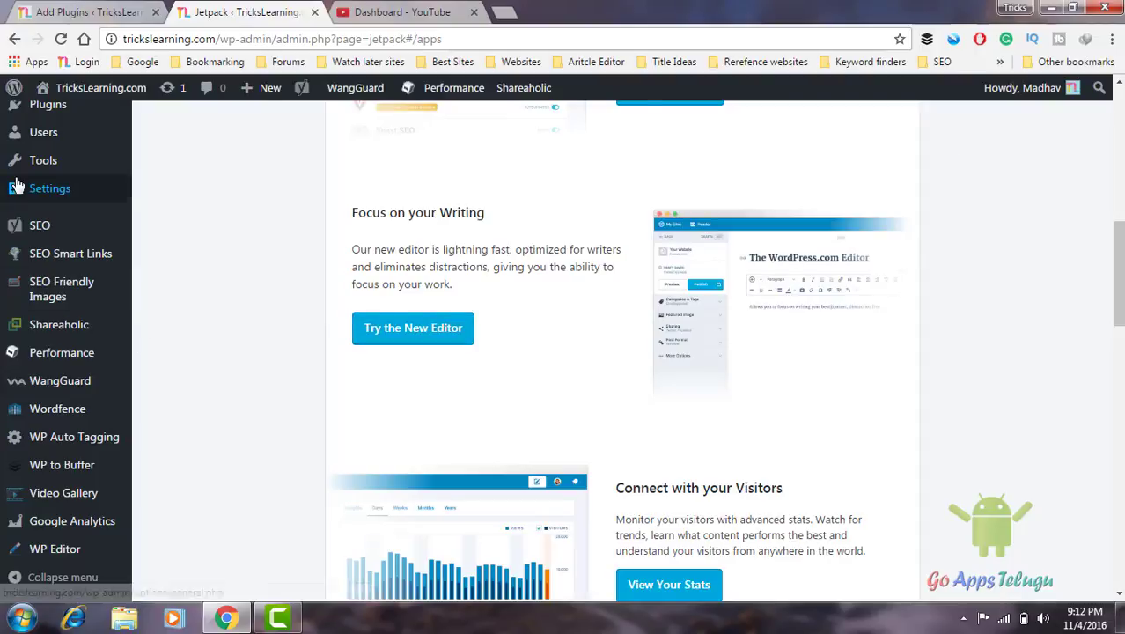
pyautogui.moveTo(54, 129)
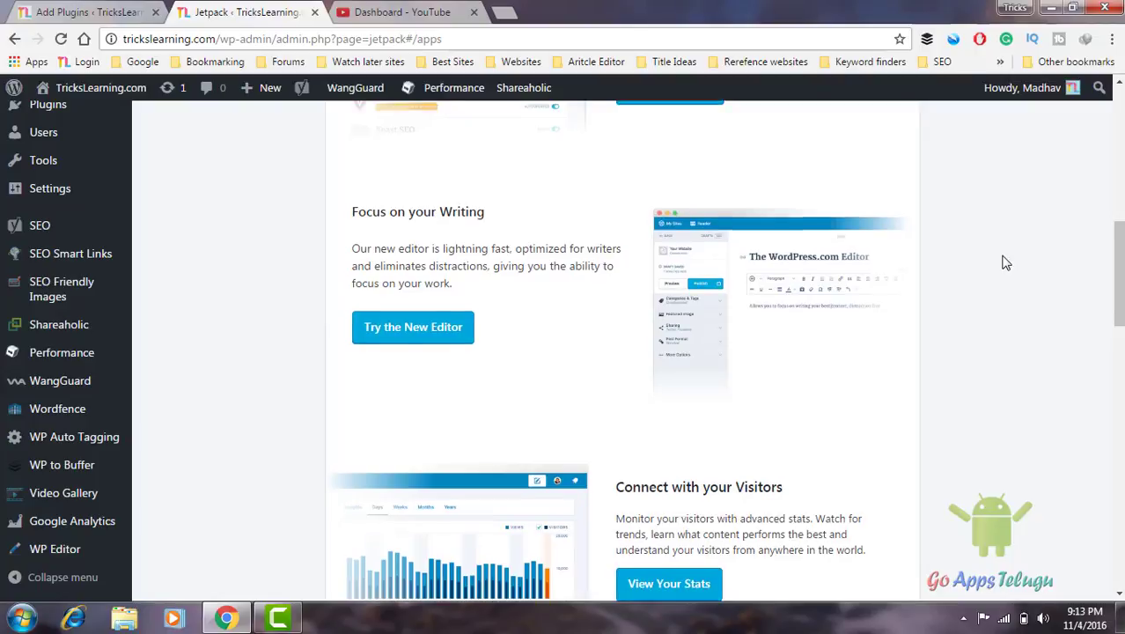
pyautogui.scroll(-1, 1006, 262)
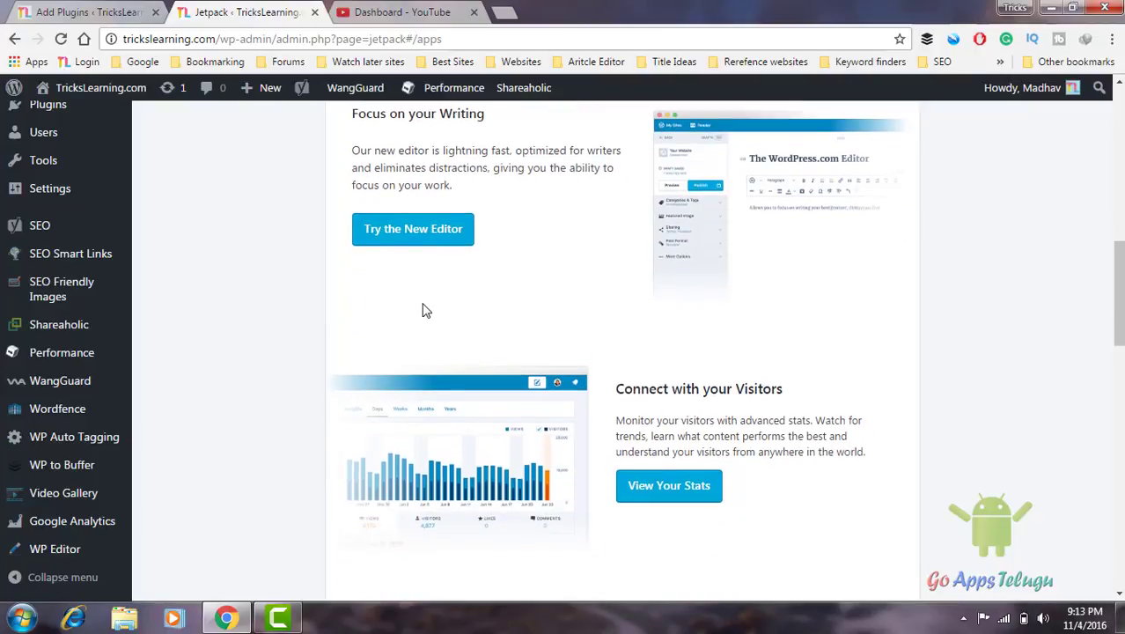
pyautogui.moveTo(424, 309); pyautogui.dragTo(224, 86)
pyautogui.click(226, 239)
pyautogui.scroll(4, 225, 238)
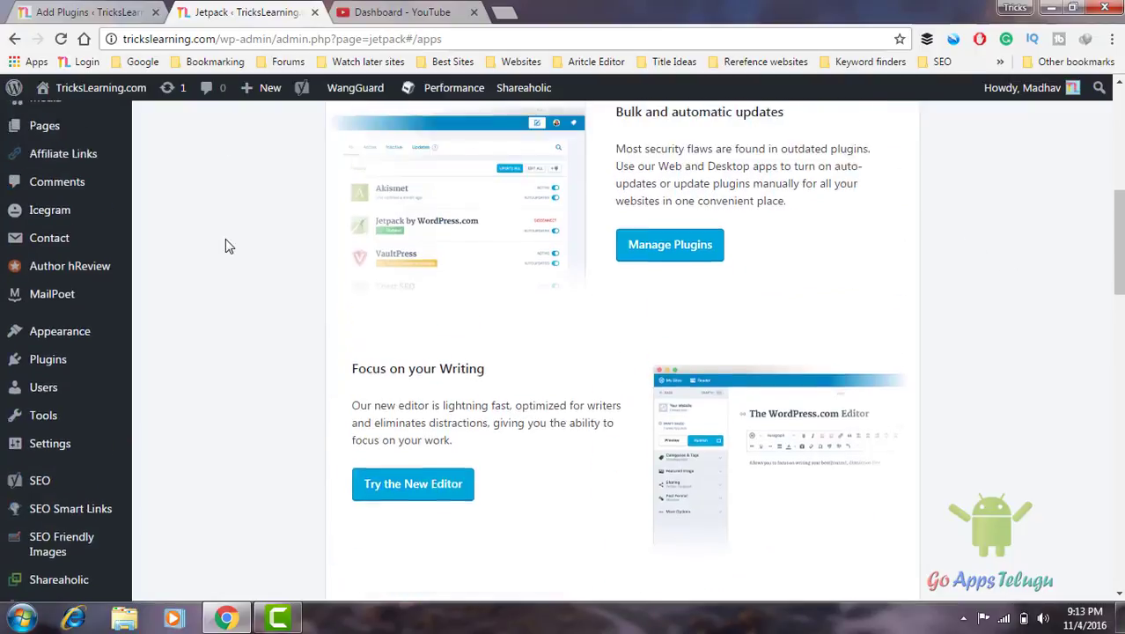
# Open Jetpack's Engagement settings and review the modules from Site Stats through Subscriptions
pyautogui.click(30, 208)
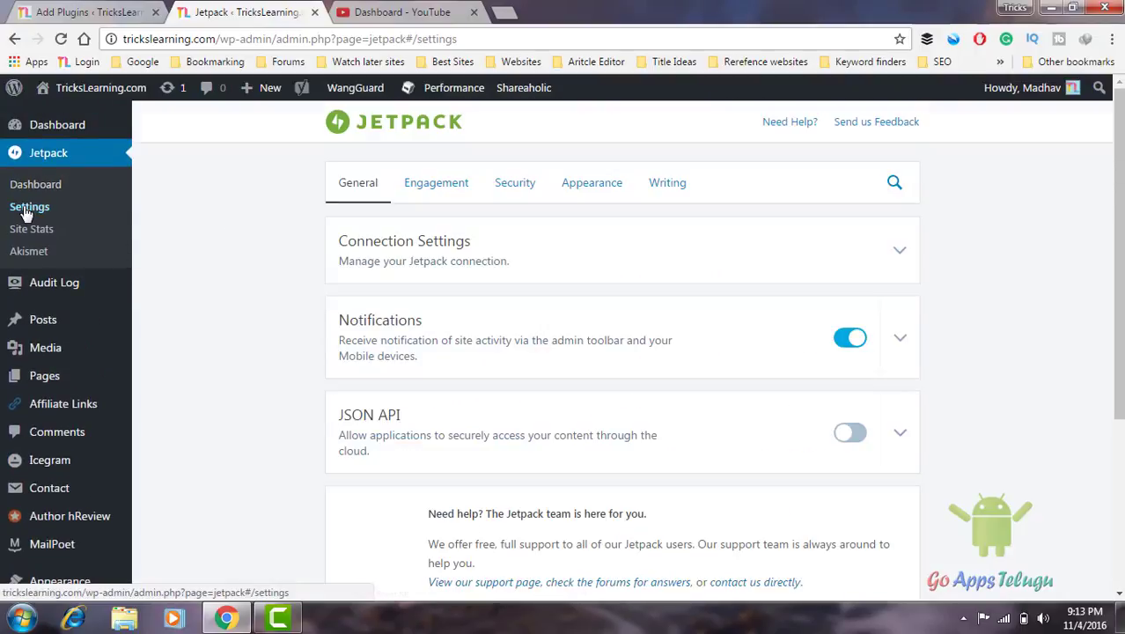
pyautogui.click(437, 188)
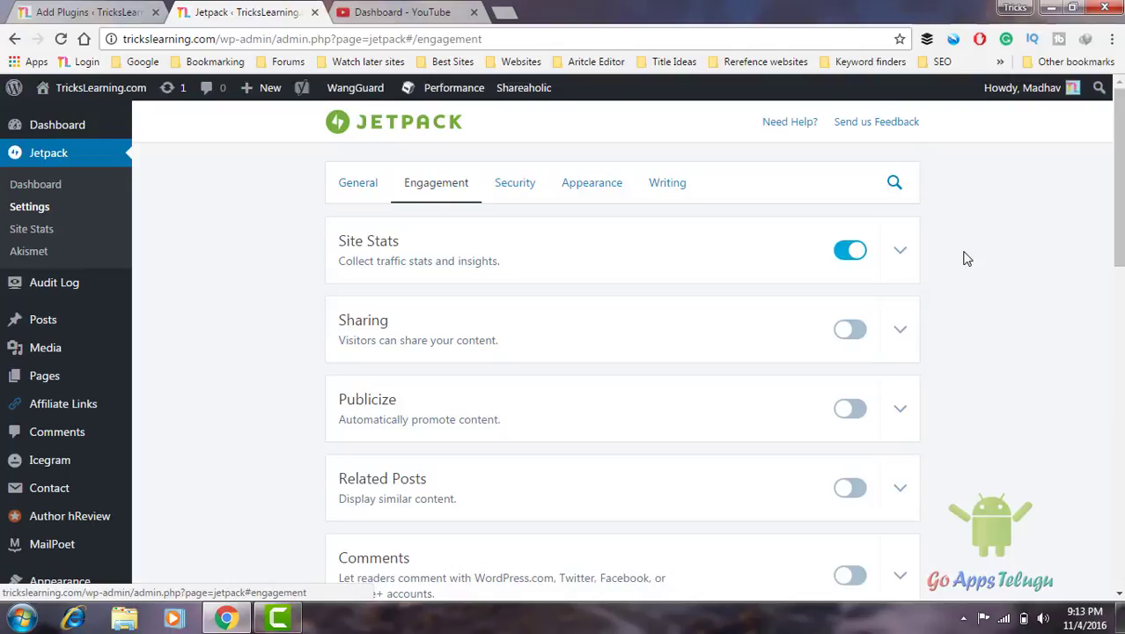
pyautogui.scroll(-1, 966, 258)
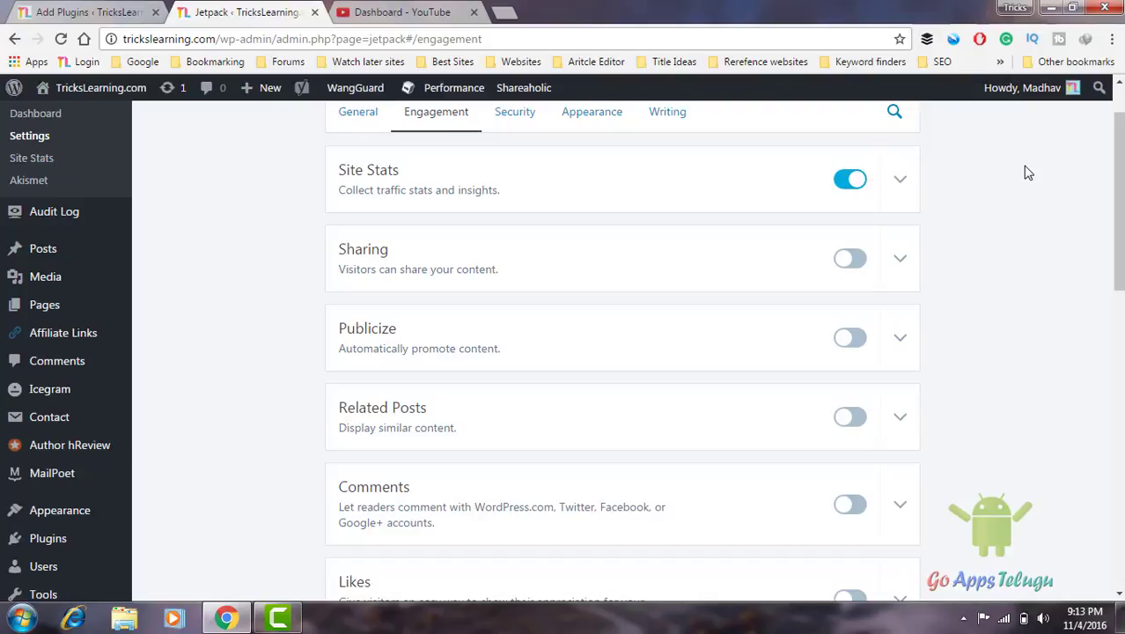
pyautogui.scroll(-2, 1025, 172)
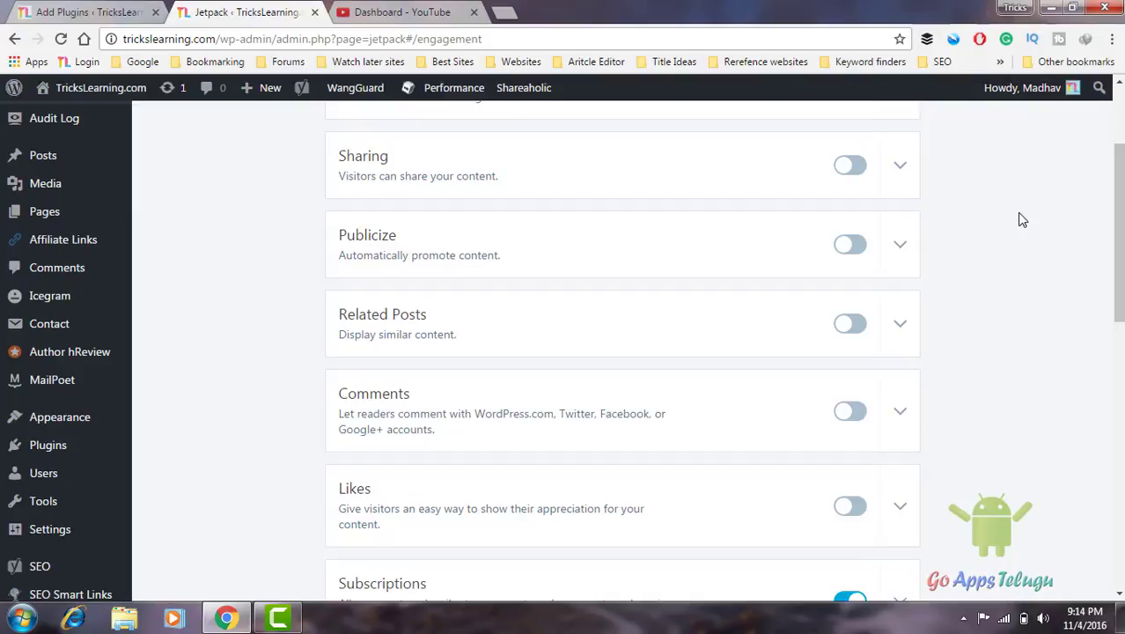
pyautogui.scroll(-1, 1021, 219)
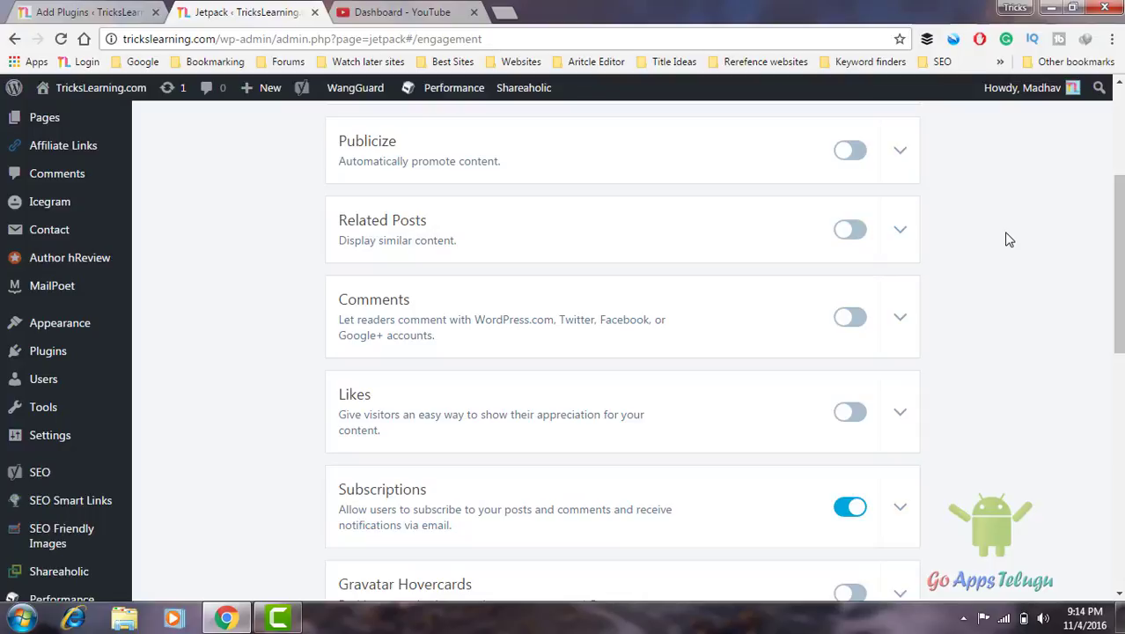
pyautogui.scroll(-1, 998, 302)
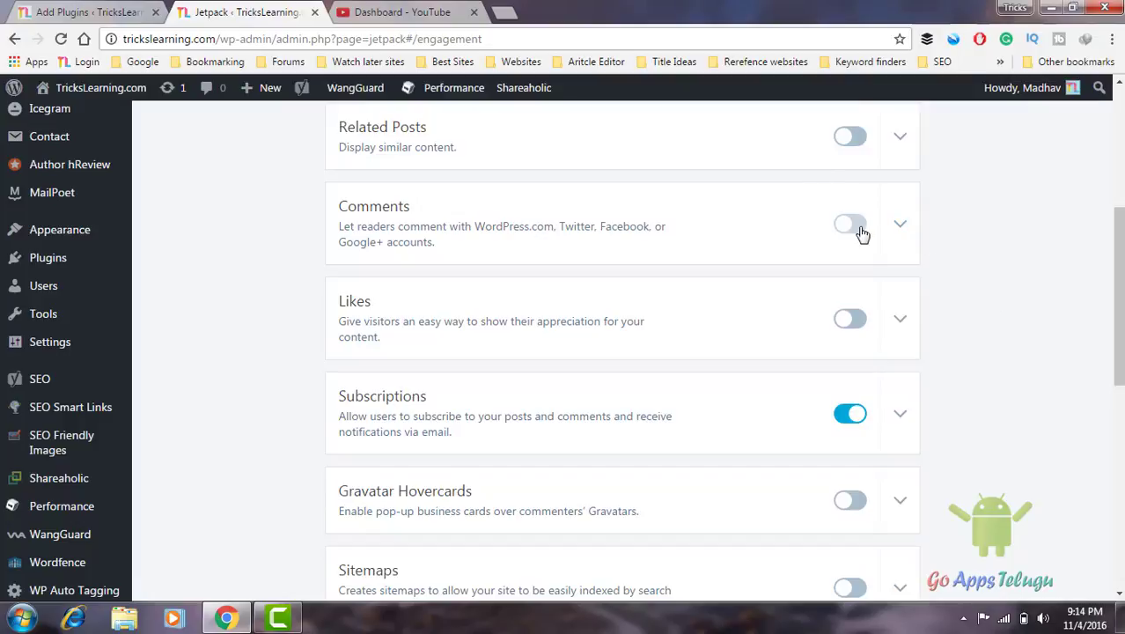
pyautogui.scroll(-2, 1017, 272)
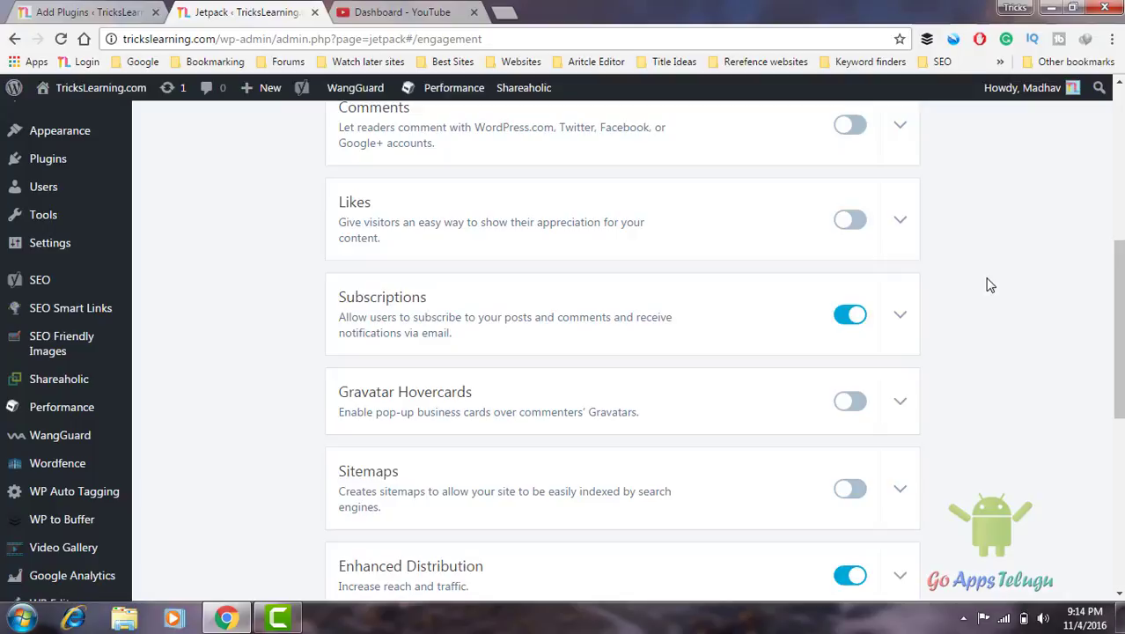
pyautogui.scroll(-1, 989, 284)
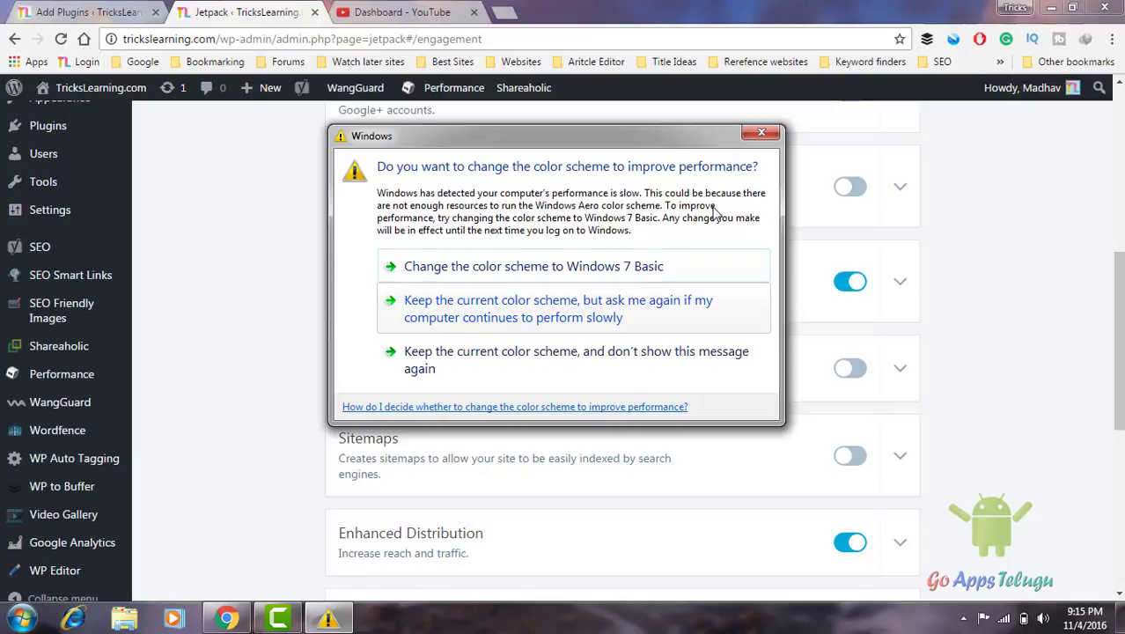
# Dismiss the Windows color scheme prompt and review the remaining Engagement modules down to Site Verification
pyautogui.click(761, 136)
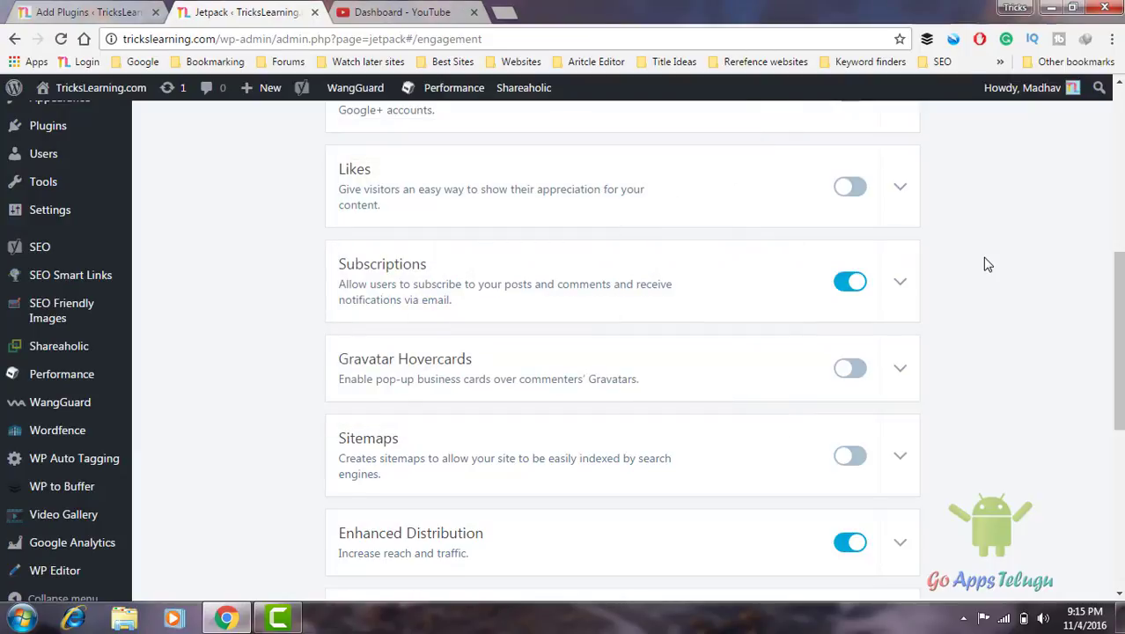
pyautogui.scroll(-3, 986, 264)
pyautogui.scroll(-1, 986, 264)
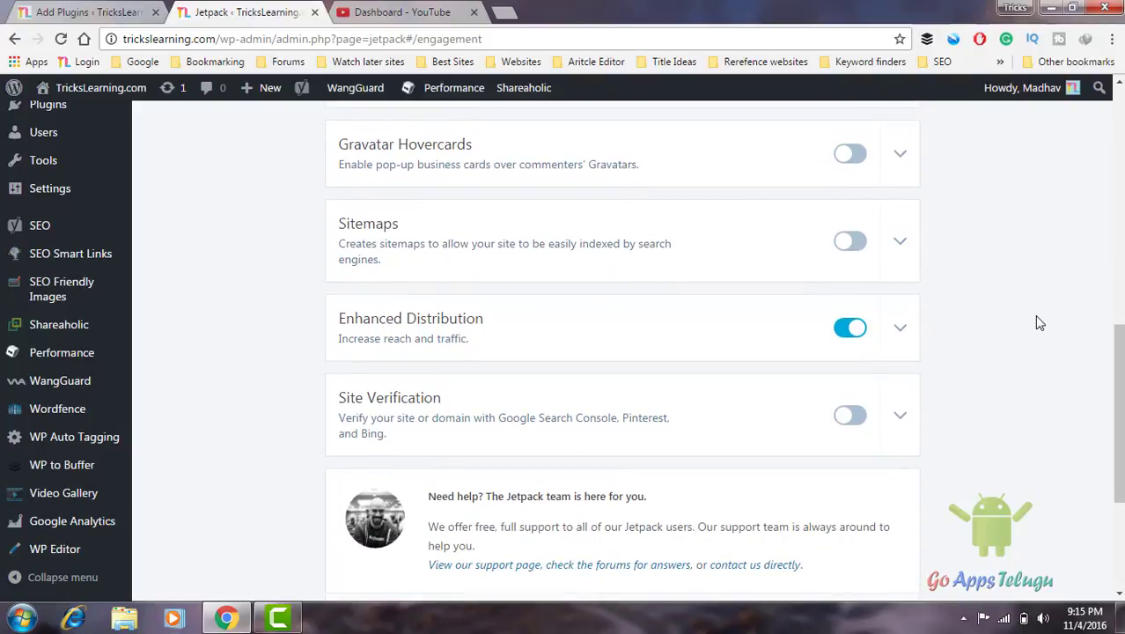
pyautogui.scroll(-1, 1037, 322)
pyautogui.scroll(-3, 1037, 323)
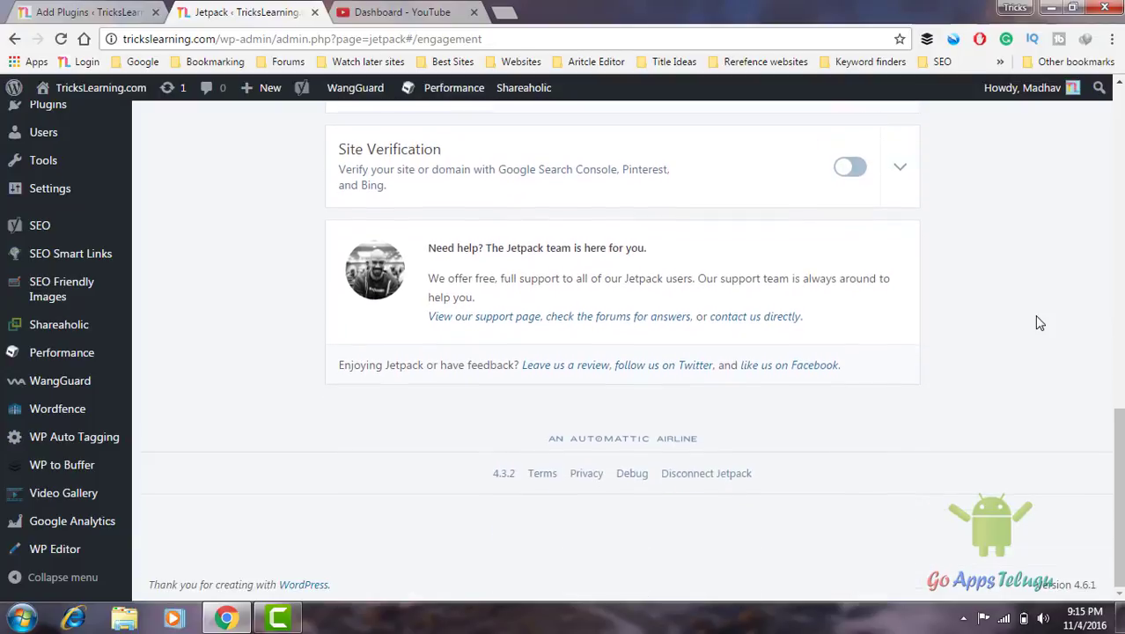
pyautogui.scroll(4, 1036, 321)
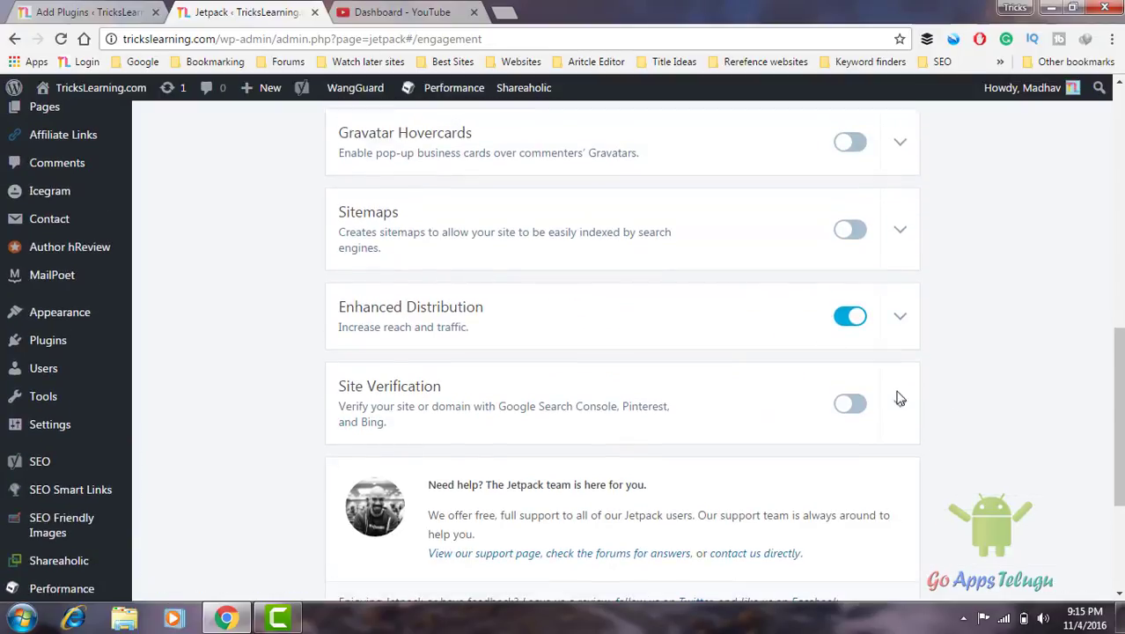
pyautogui.scroll(1, 1000, 398)
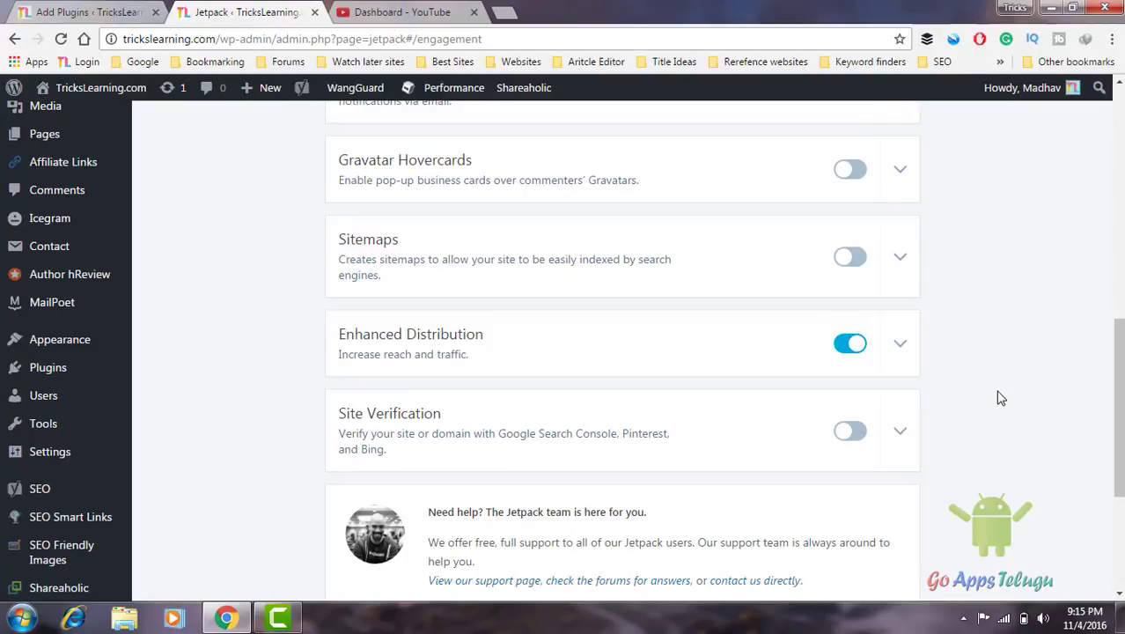
pyautogui.click(207, 63)
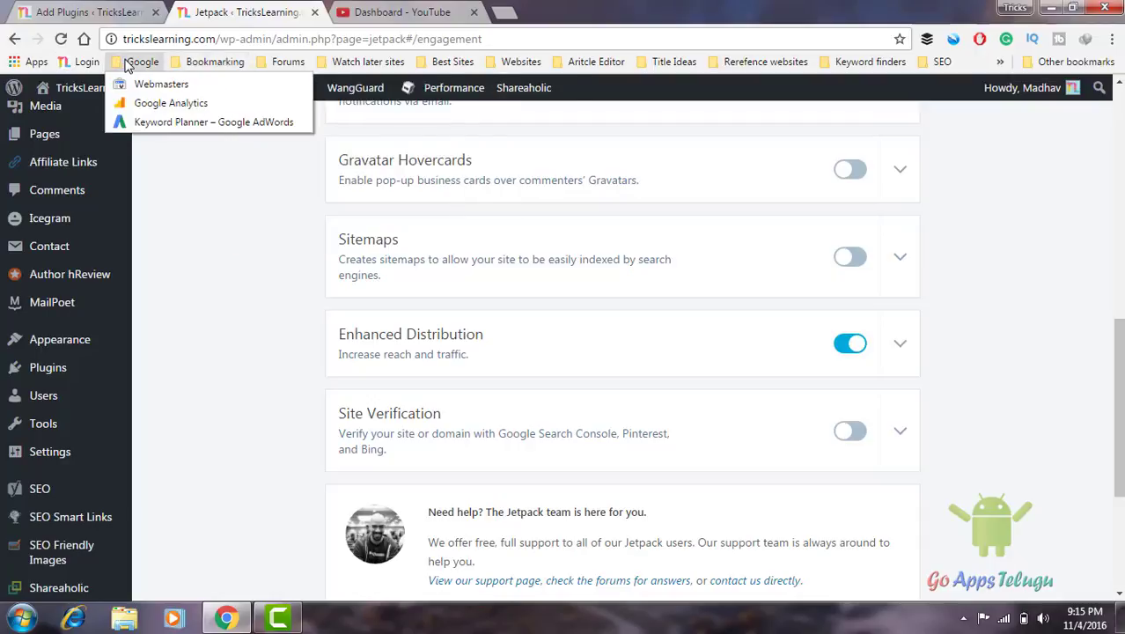
pyautogui.moveTo(288, 61)
pyautogui.click(991, 277)
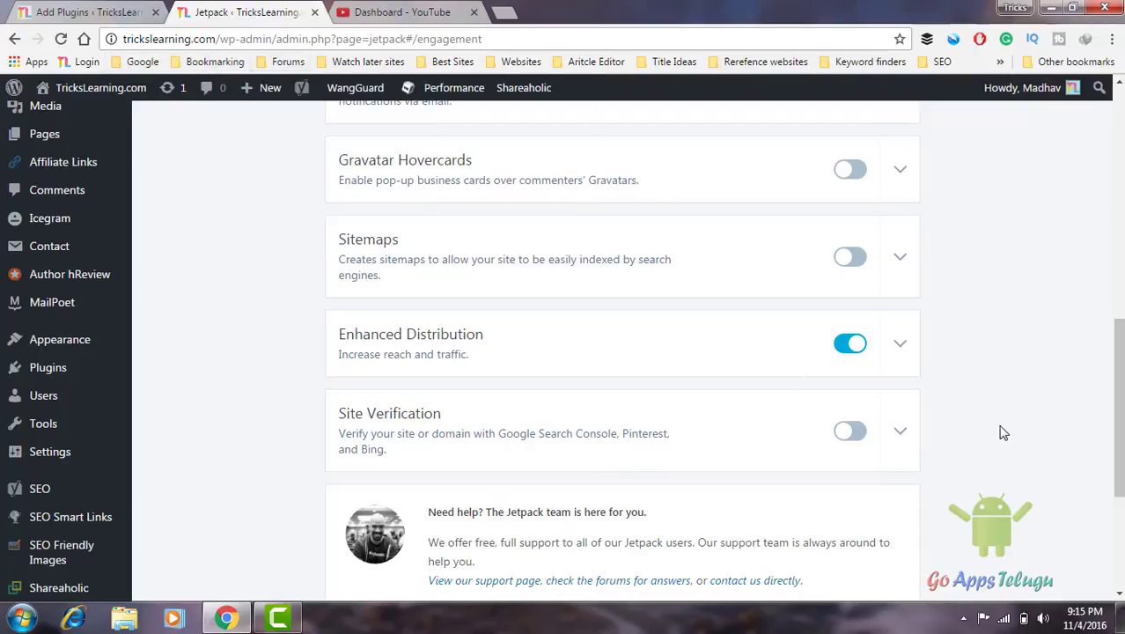
# Open Jetpack's Security settings and review the modules, including the whitelist options of Protect
pyautogui.scroll(1, 1000, 432)
pyautogui.scroll(5, 1001, 427)
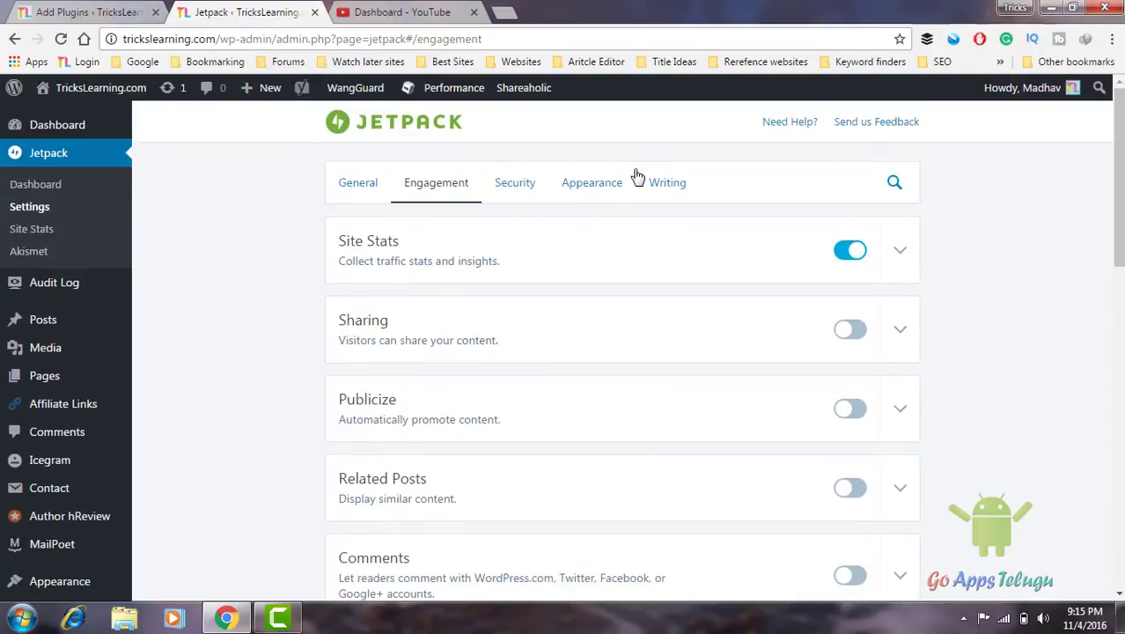
pyautogui.click(509, 182)
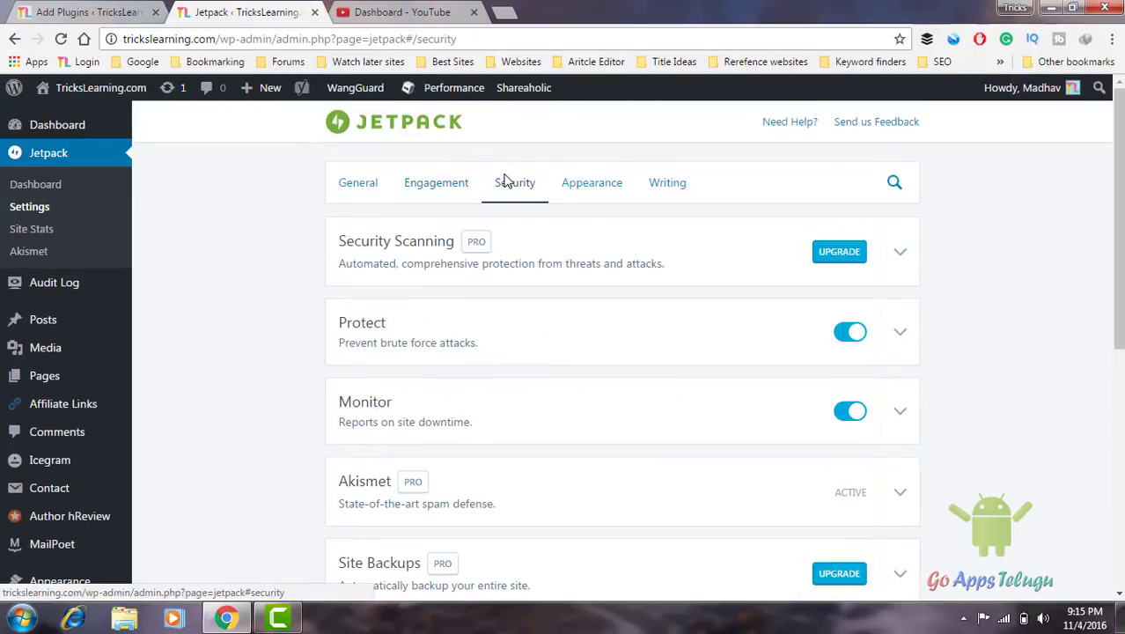
pyautogui.scroll(-2, 976, 294)
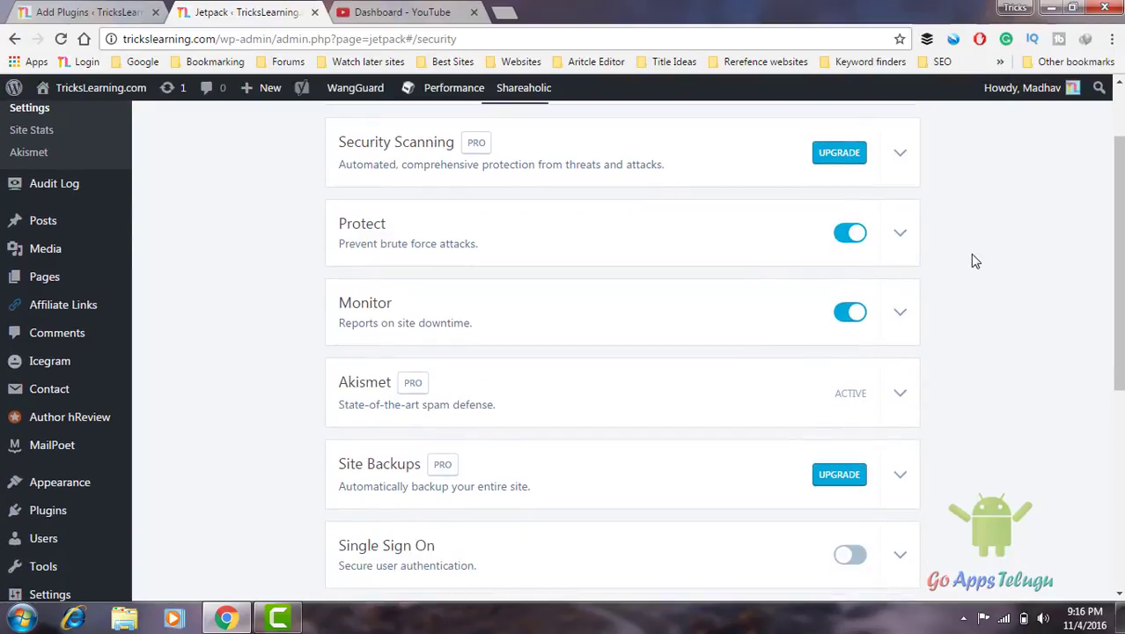
pyautogui.click(897, 235)
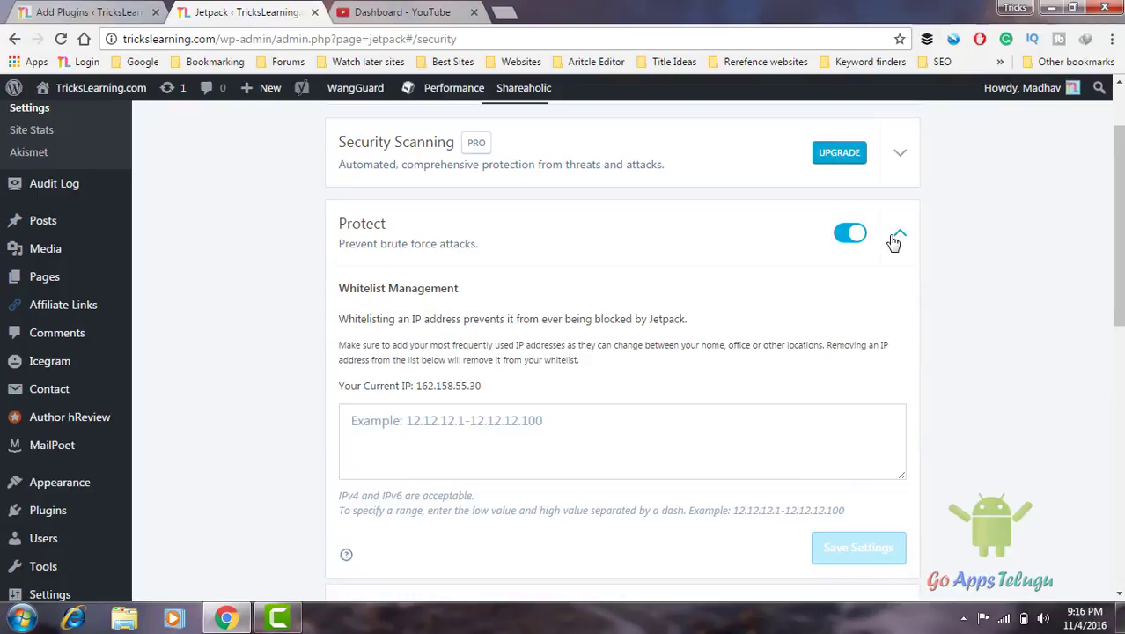
pyautogui.click(897, 235)
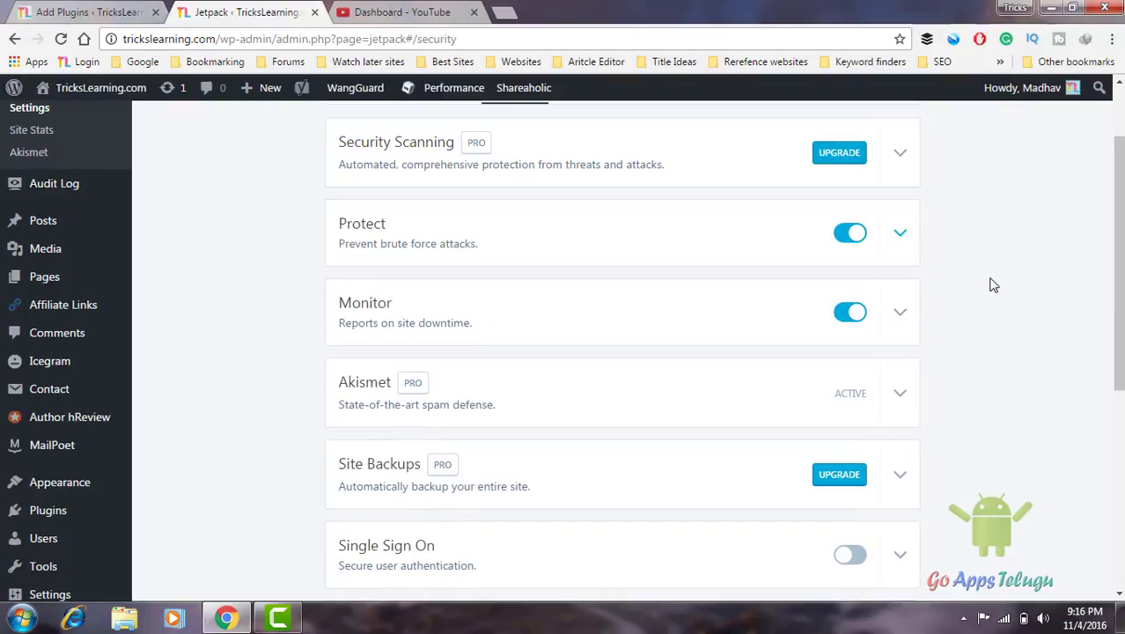
pyautogui.scroll(-1, 992, 284)
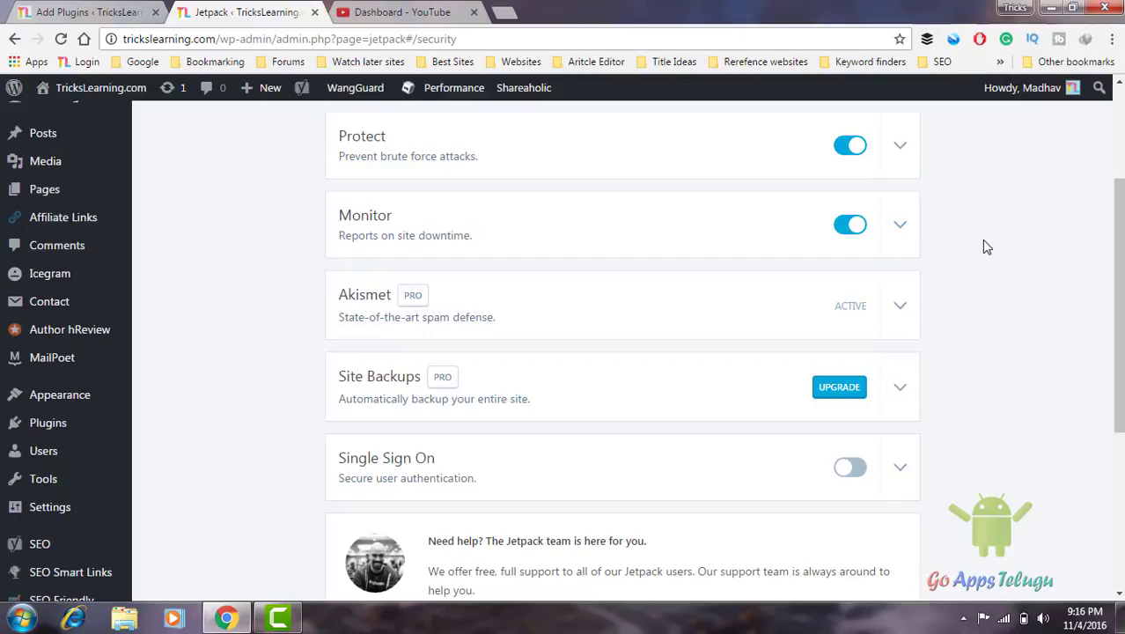
pyautogui.scroll(-2, 984, 247)
pyautogui.scroll(3, 982, 251)
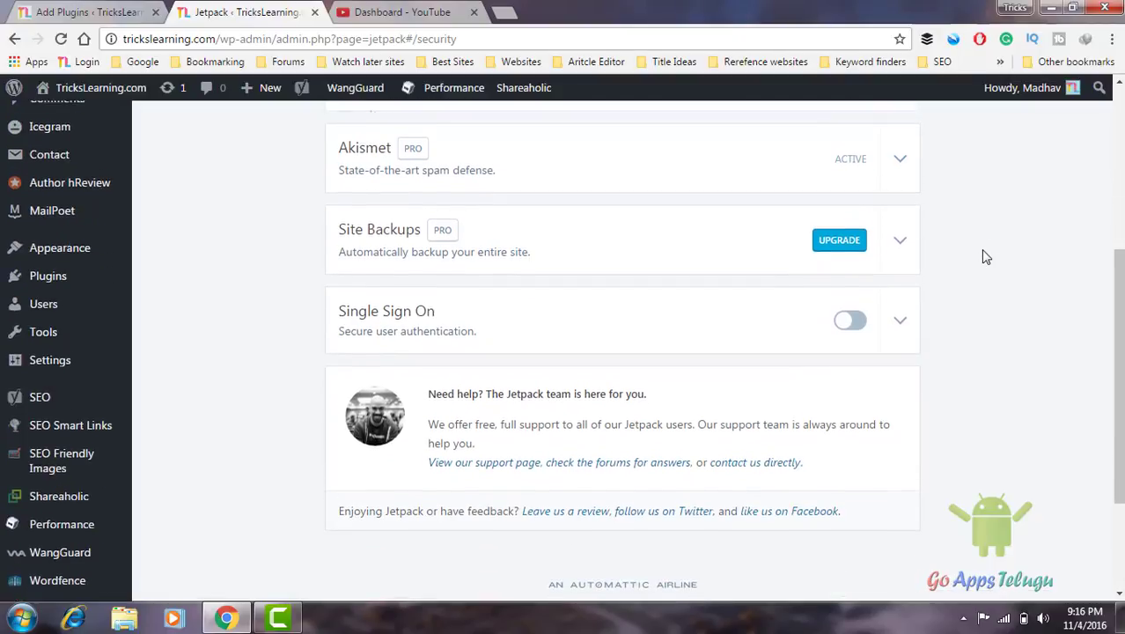
pyautogui.scroll(2, 983, 256)
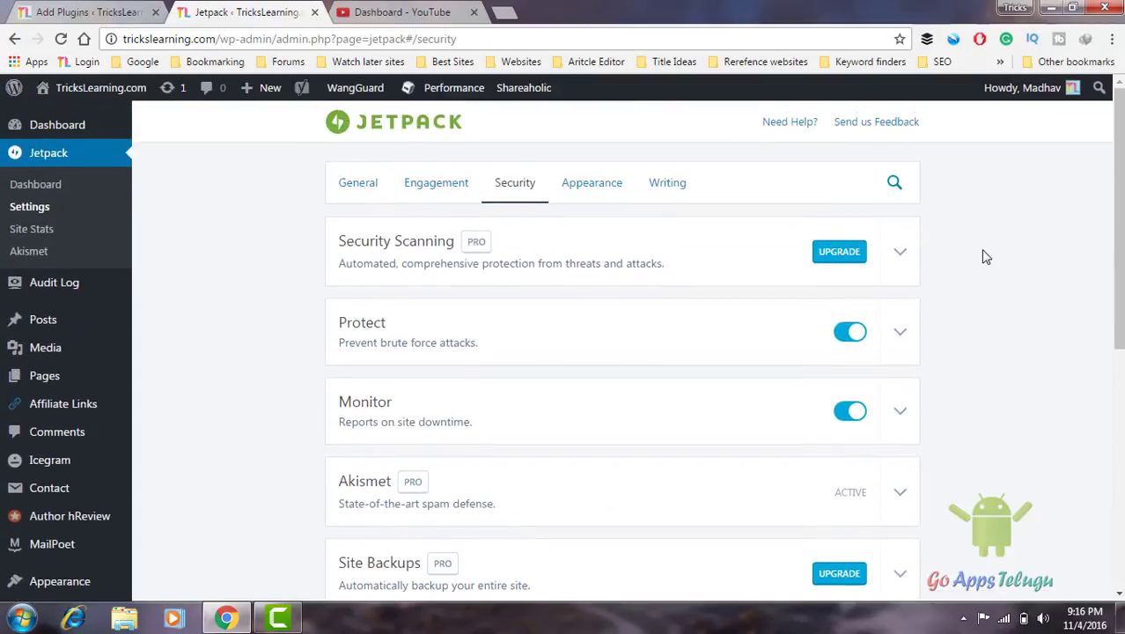
# Open Jetpack's Appearance settings and review the modules from Tiled Galleries down to Holiday Snow
pyautogui.click(591, 184)
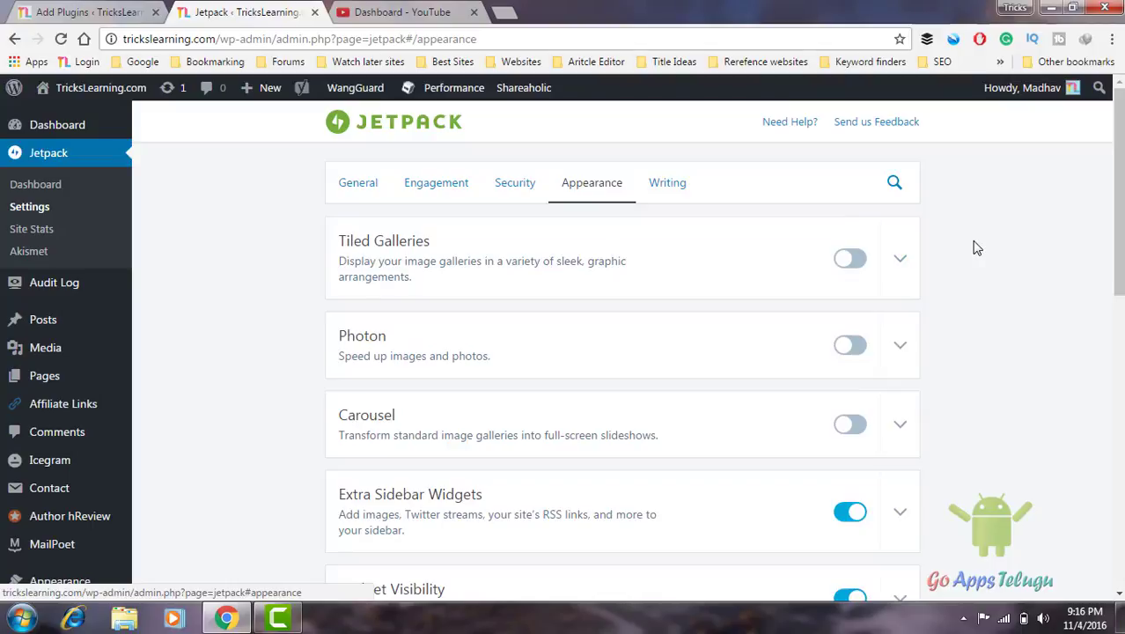
pyautogui.scroll(-4, 974, 248)
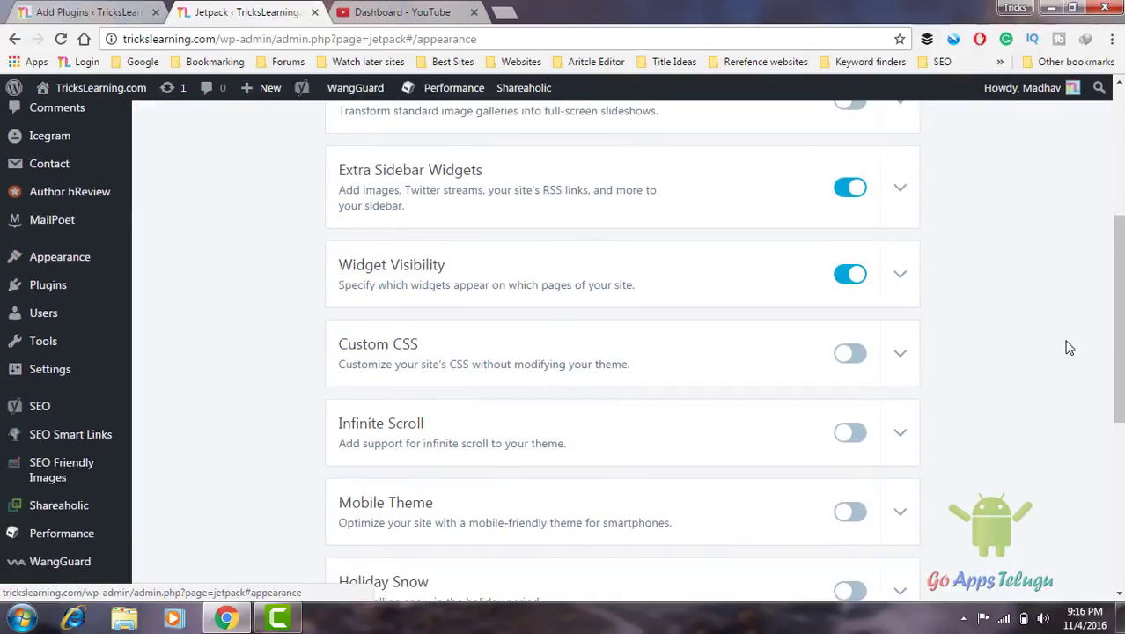
pyautogui.scroll(-1, 980, 326)
pyautogui.scroll(-2, 982, 327)
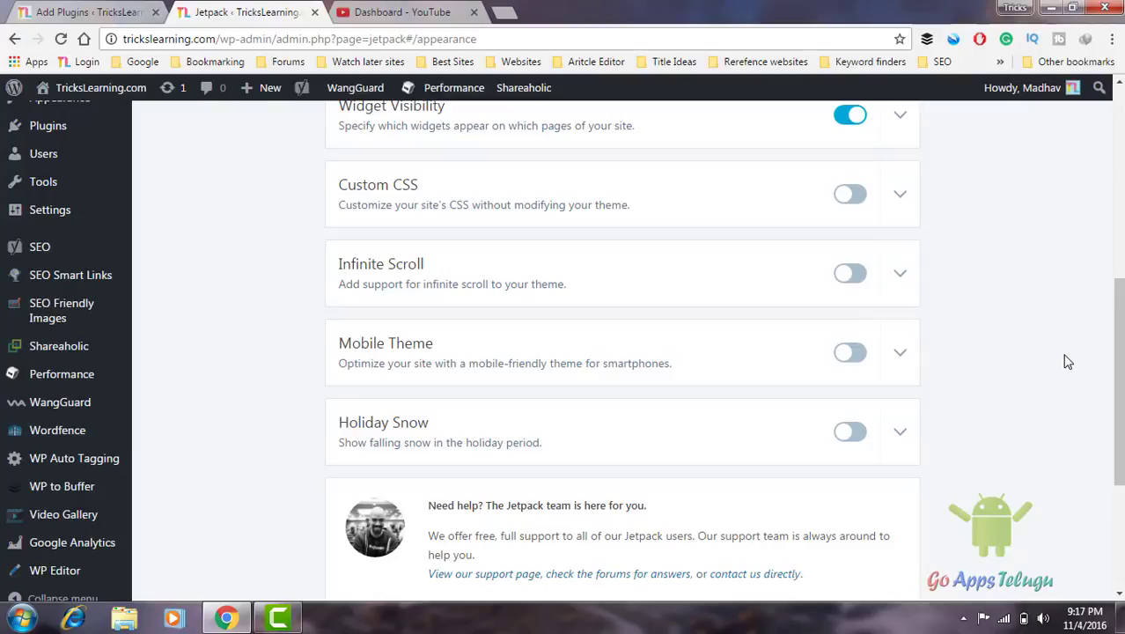
pyautogui.scroll(1, 1067, 362)
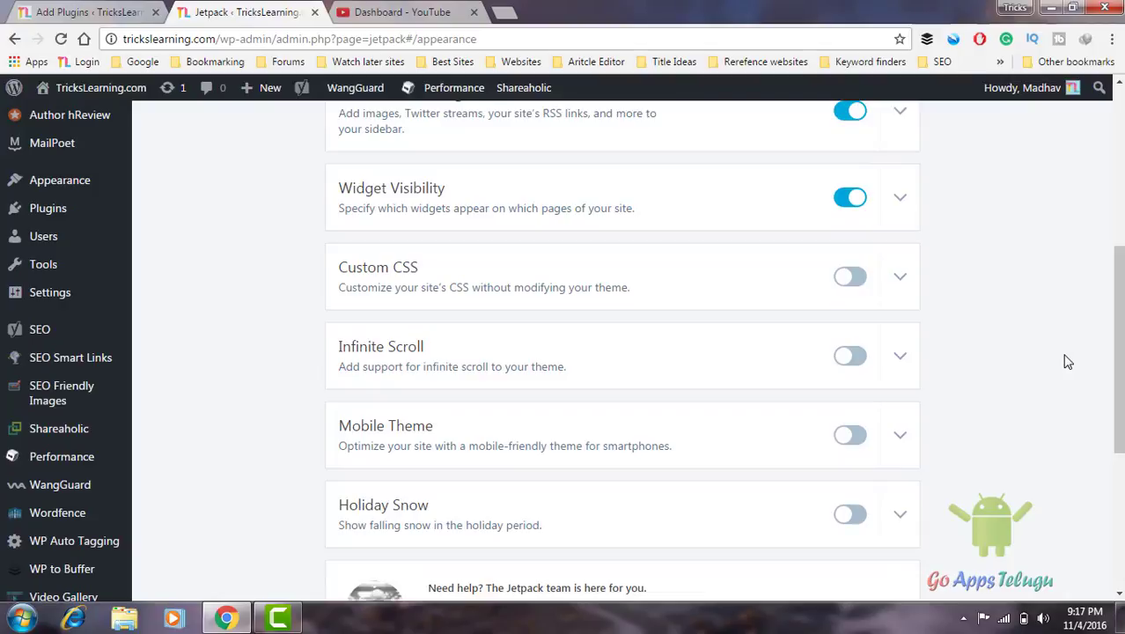
pyautogui.scroll(-1, 1067, 360)
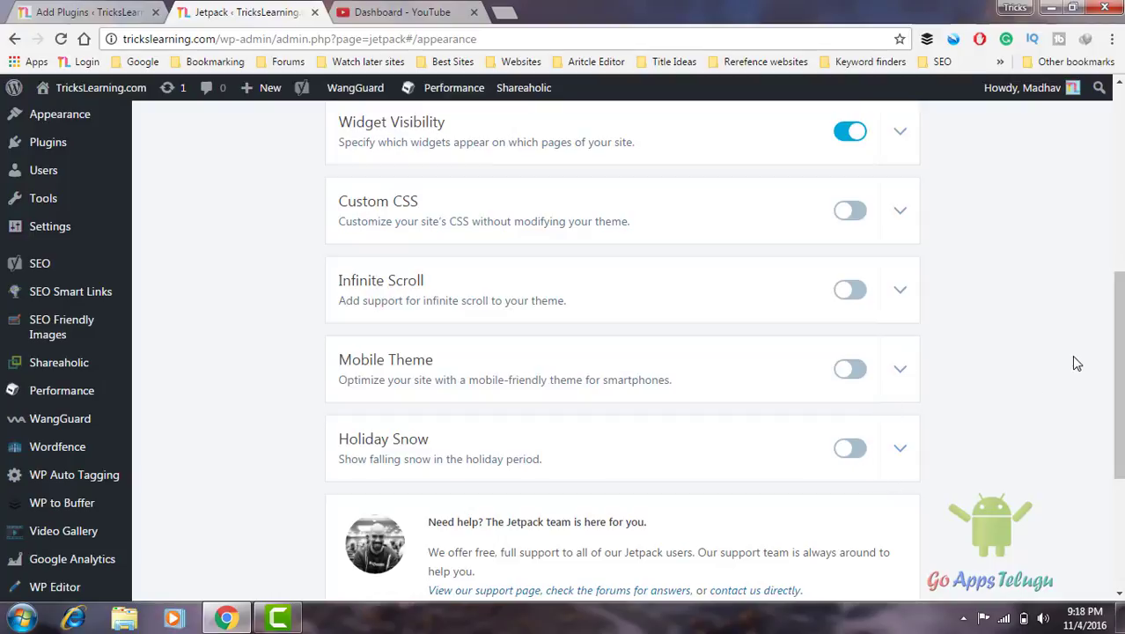
pyautogui.scroll(6, 1071, 355)
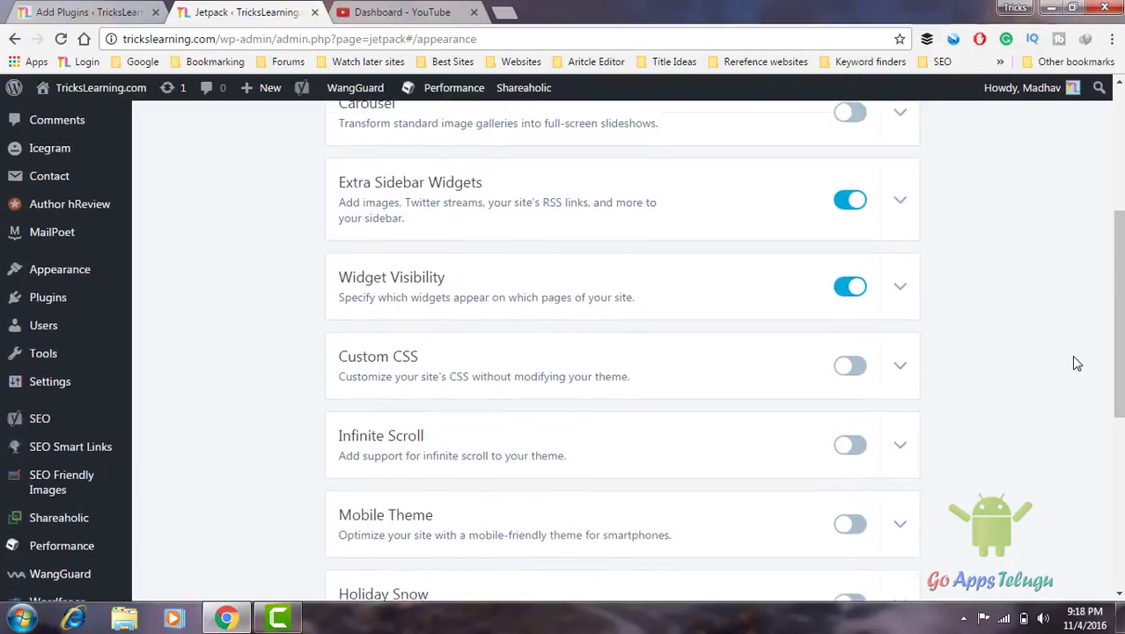
pyautogui.moveTo(1071, 354); pyautogui.dragTo(923, 5)
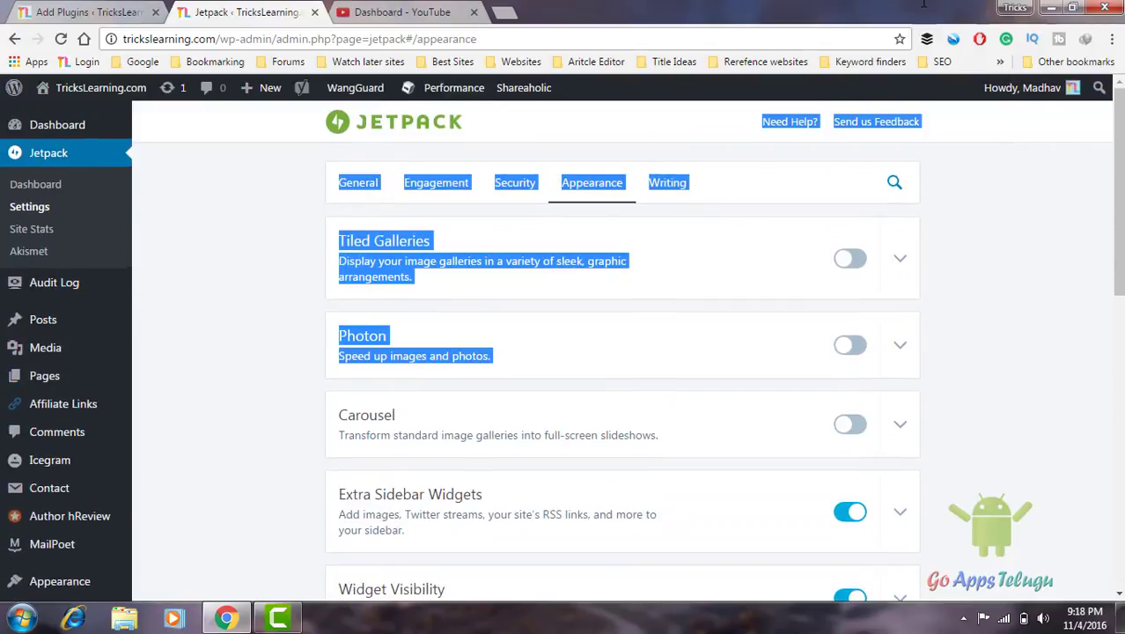
pyautogui.click(1003, 254)
# Open Jetpack's Writing settings and review the first modules, from WP.me Shortlinks to Contact Form
pyautogui.click(662, 183)
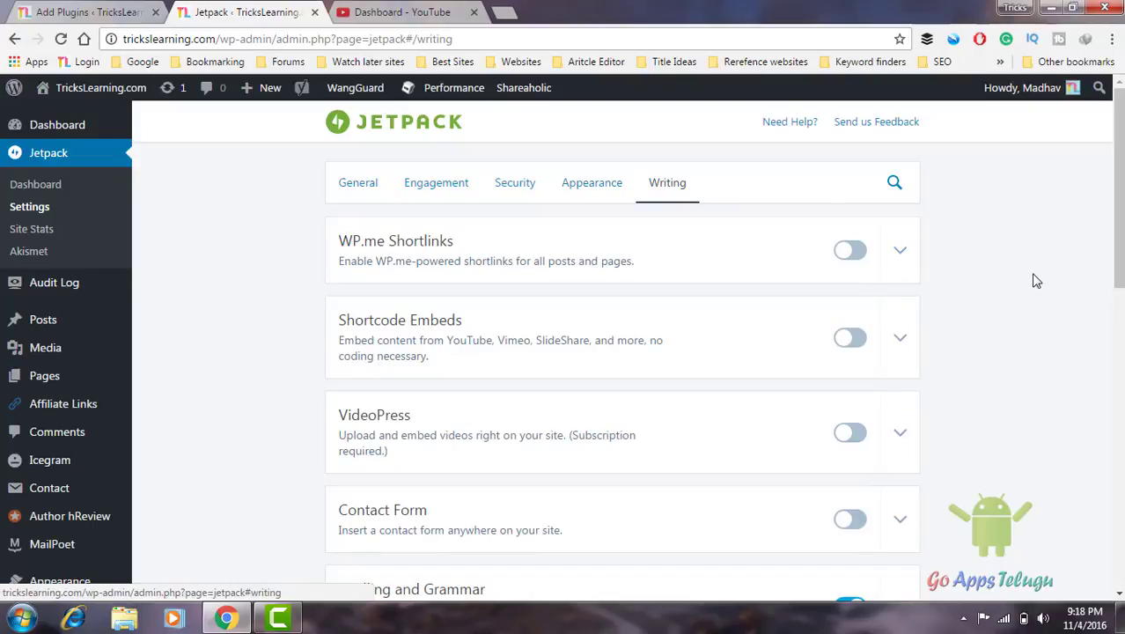
pyautogui.scroll(-3, 1036, 280)
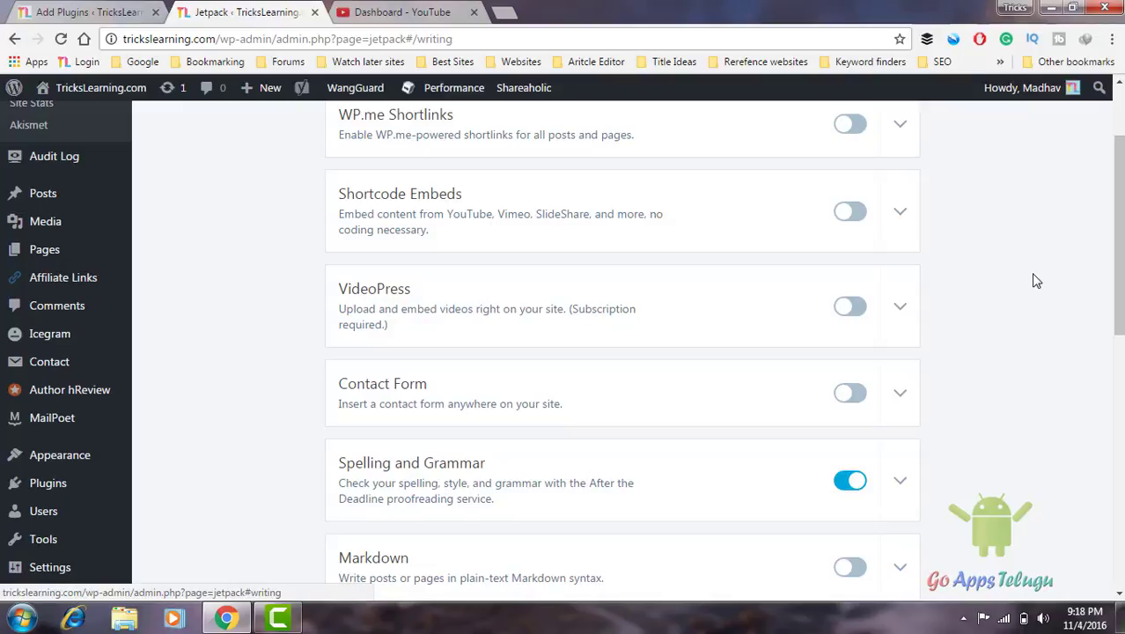
# Activate the Contact Form module, look at its expanded description, and deactivate the module again
pyautogui.click(850, 395)
pyautogui.click(899, 410)
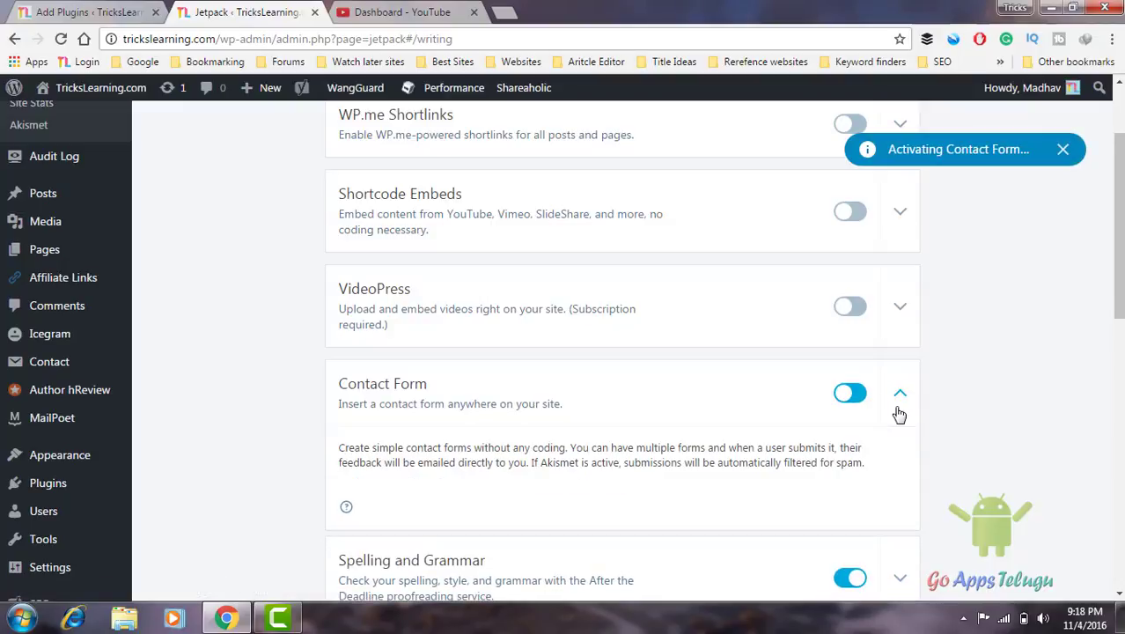
pyautogui.click(899, 412)
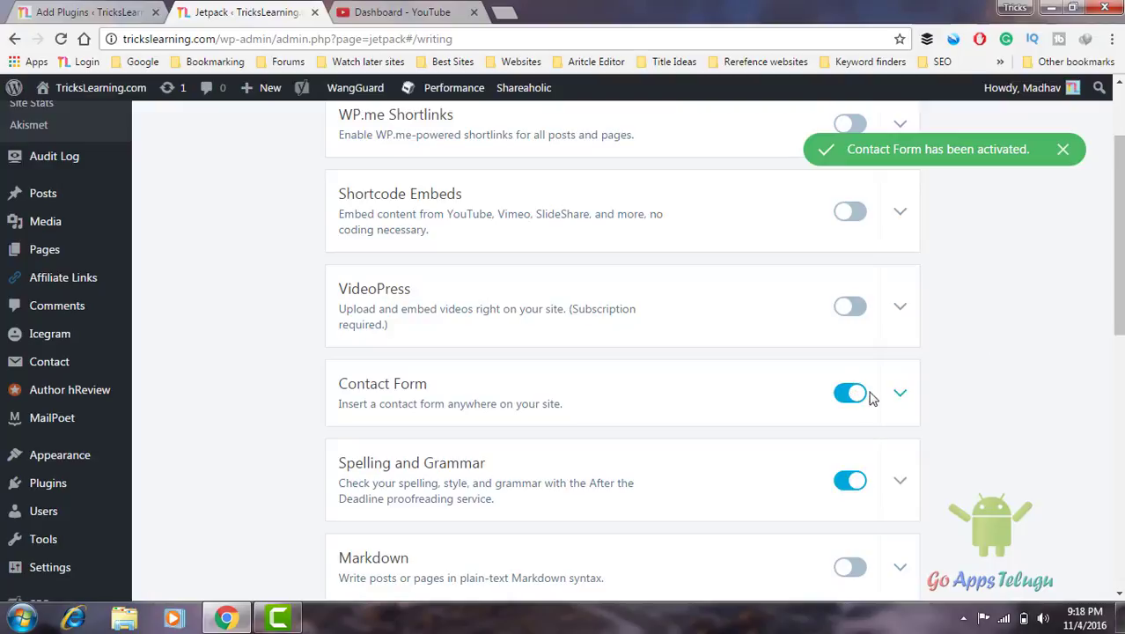
pyautogui.click(854, 395)
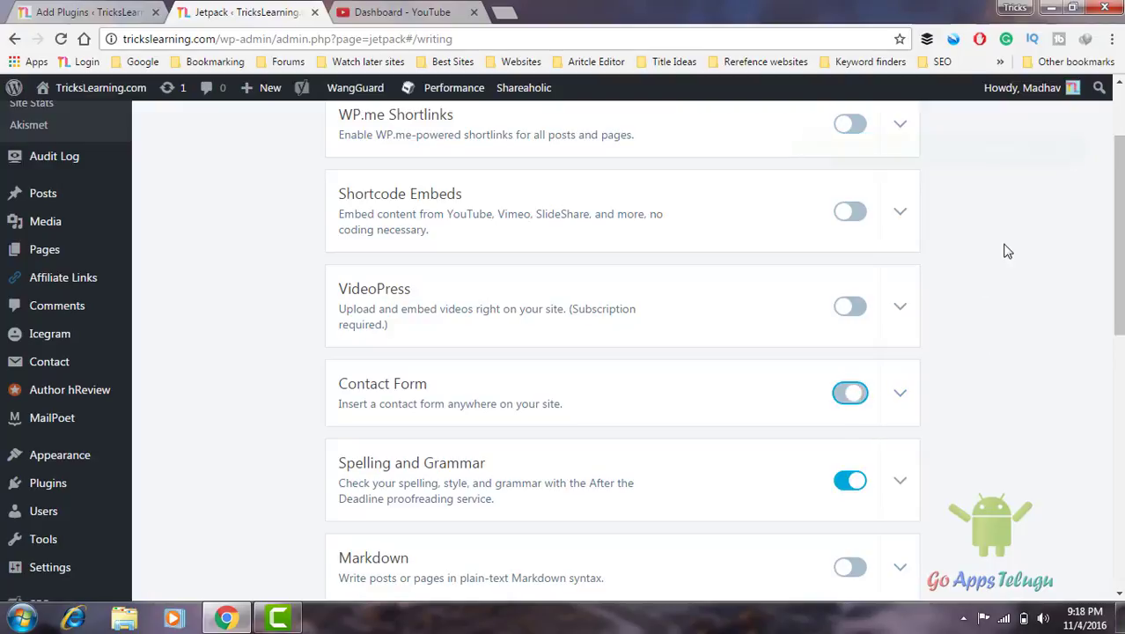
# Review the remaining Writing modules down to Custom Content Types, including the expanded description of Post by Email
pyautogui.scroll(-2, 997, 267)
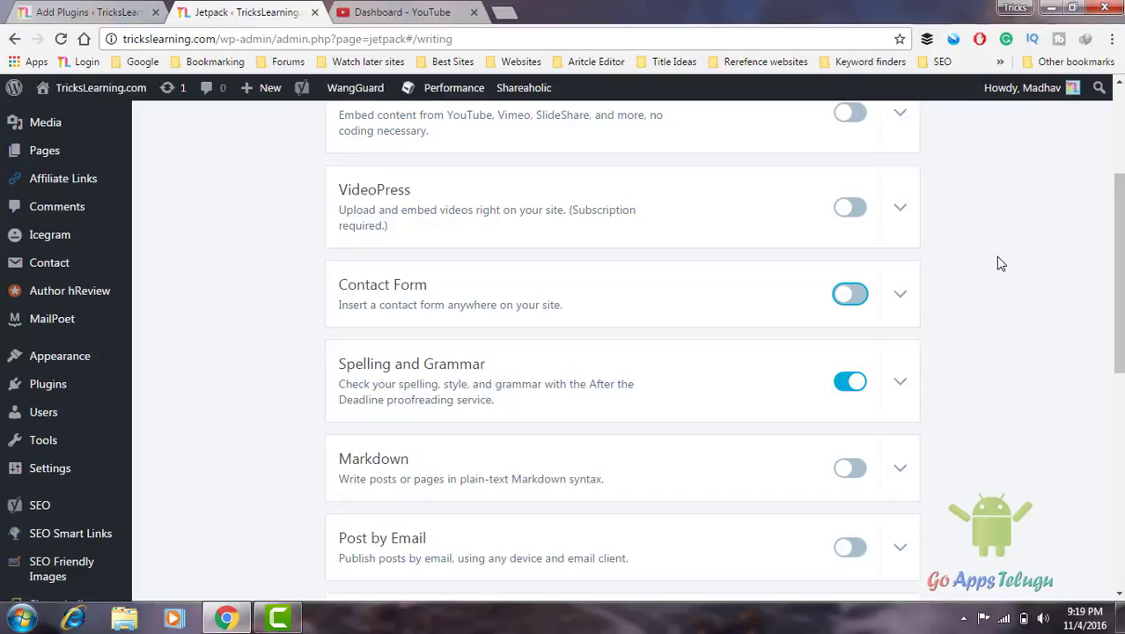
pyautogui.scroll(-1, 992, 275)
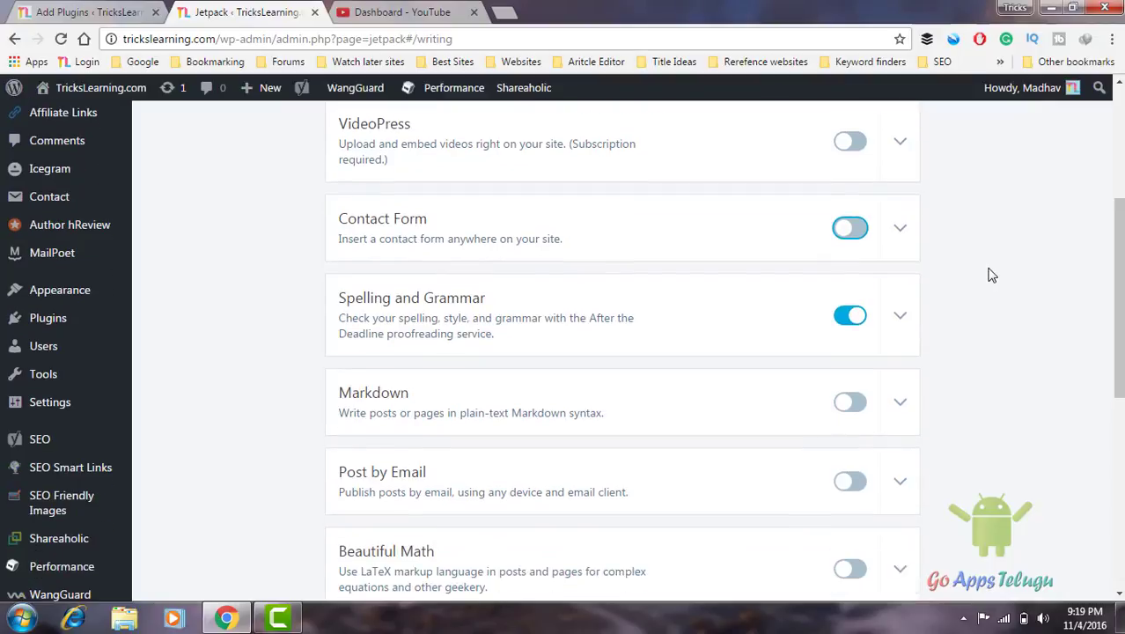
pyautogui.scroll(-2, 992, 275)
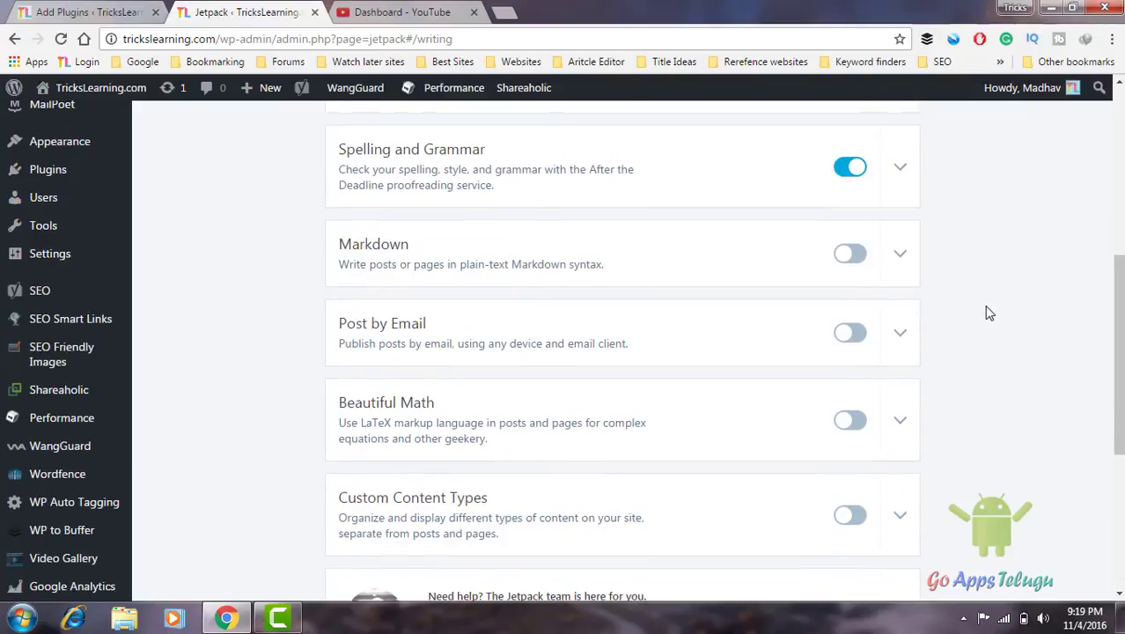
pyautogui.scroll(-1, 985, 314)
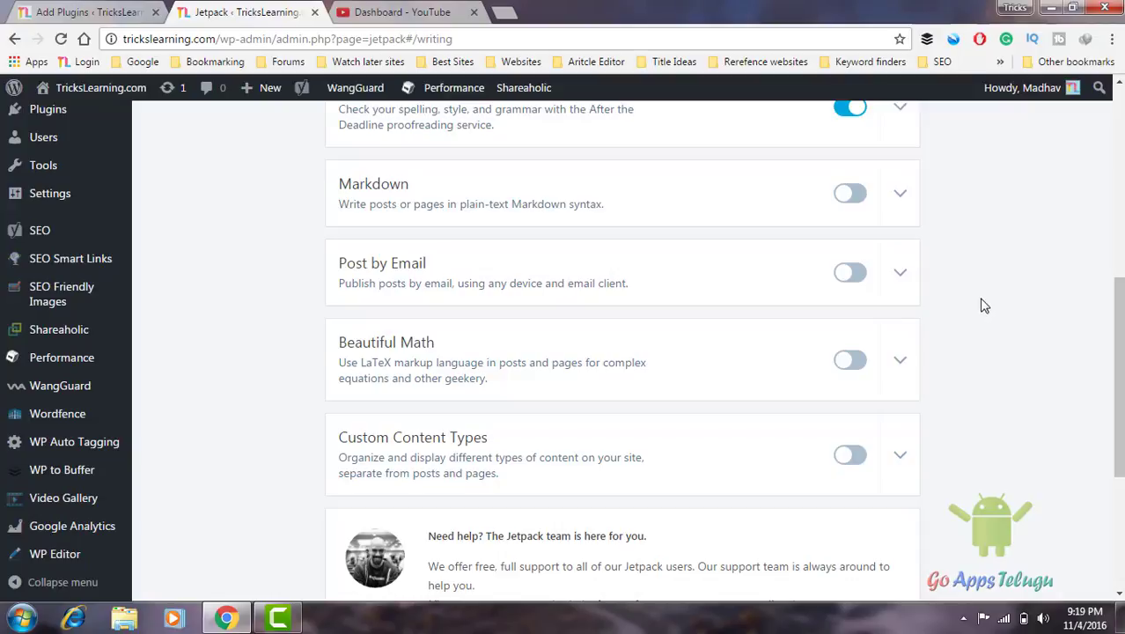
pyautogui.click(909, 284)
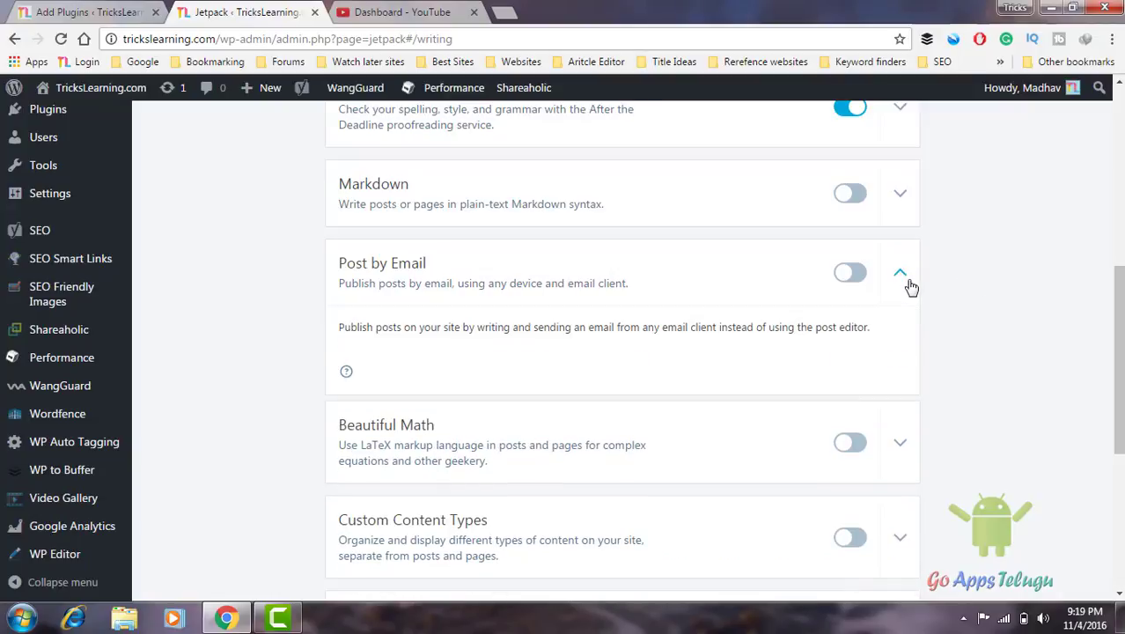
pyautogui.click(909, 284)
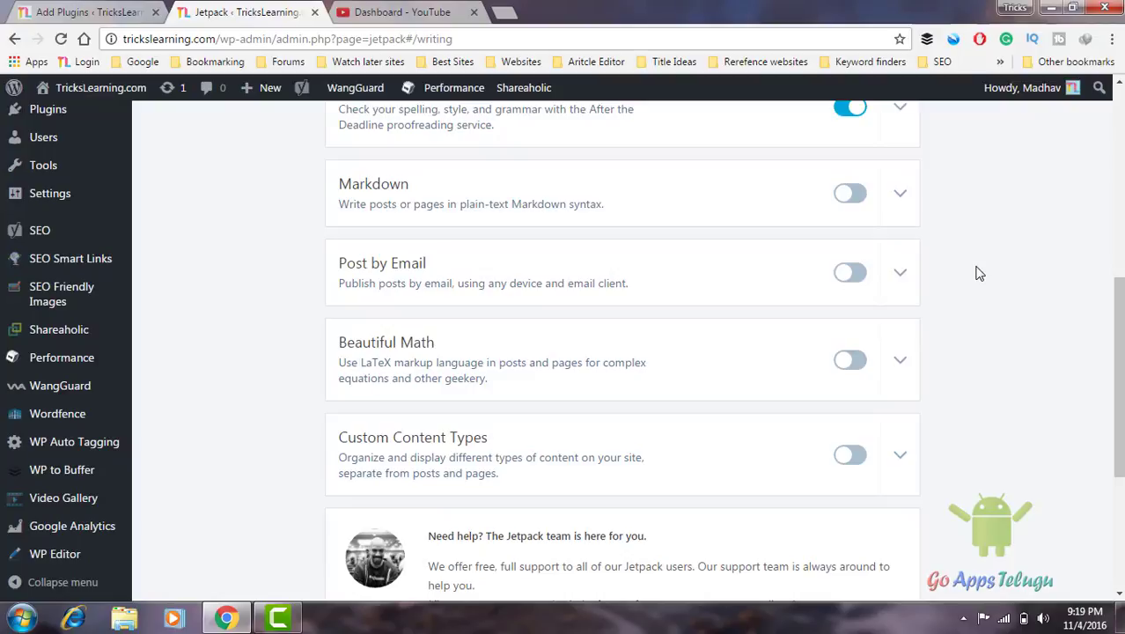
pyautogui.scroll(-2, 977, 273)
pyautogui.scroll(6, 977, 273)
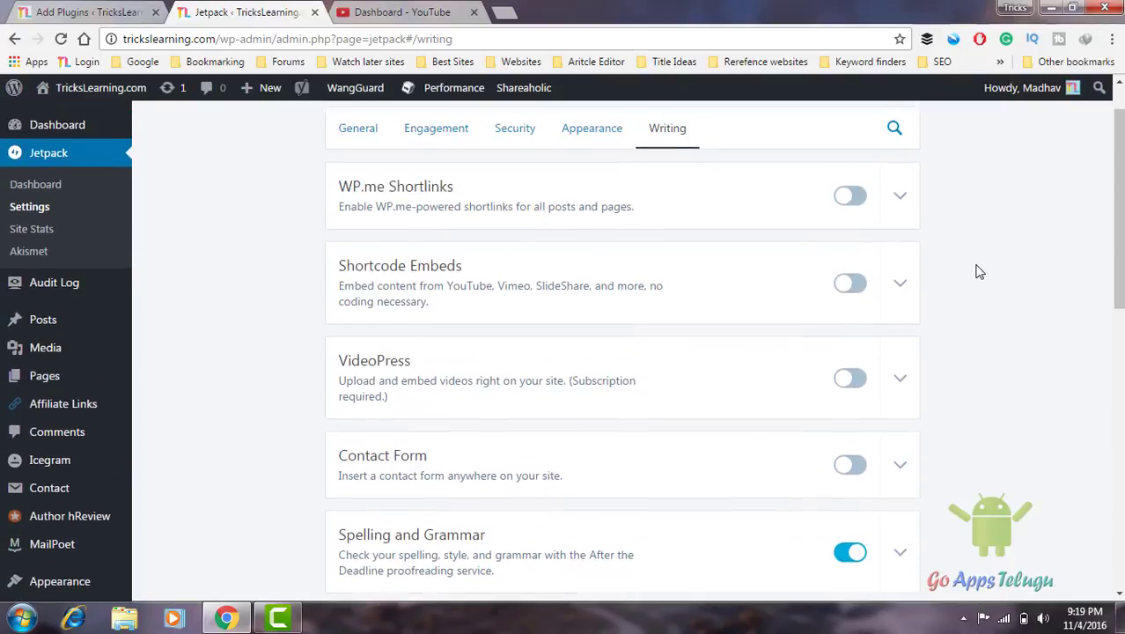
pyautogui.scroll(1, 977, 273)
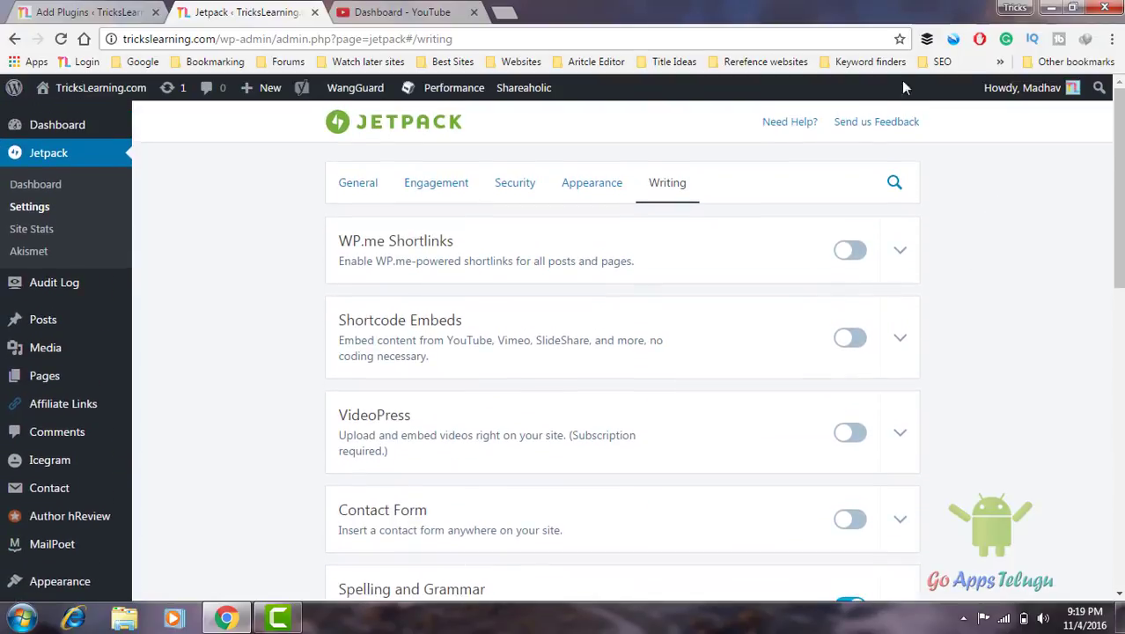
# Return to Jetpack's dashboard, switch to the main WordPress dashboard, and examine the daily views in its Site Stats widget
pyautogui.click(34, 184)
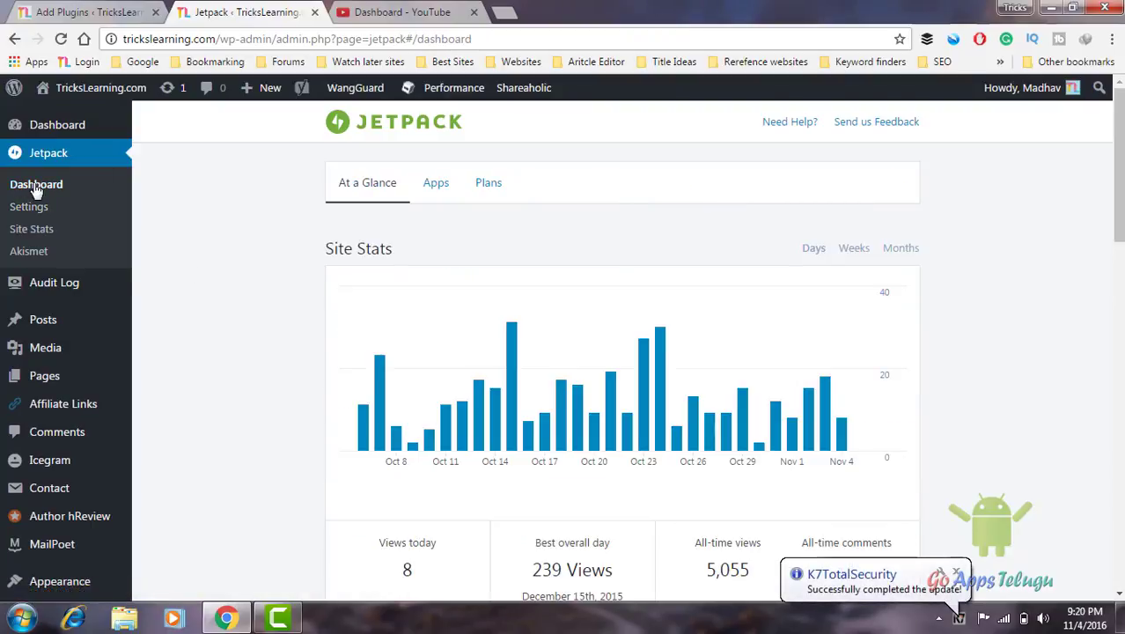
pyautogui.click(70, 125)
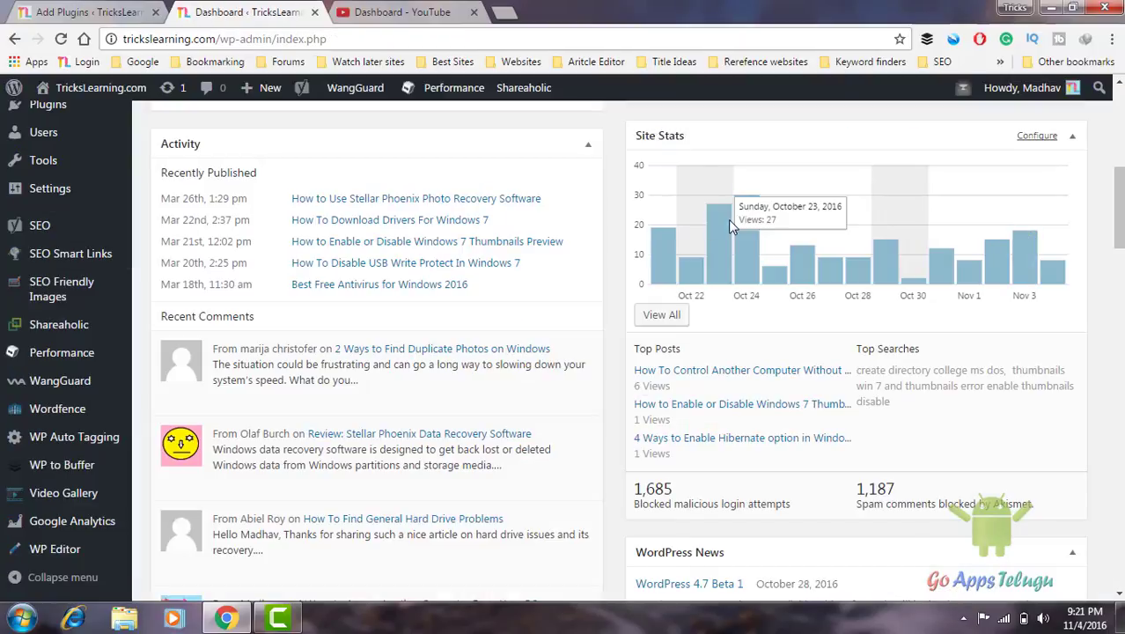
pyautogui.moveTo(764, 205)
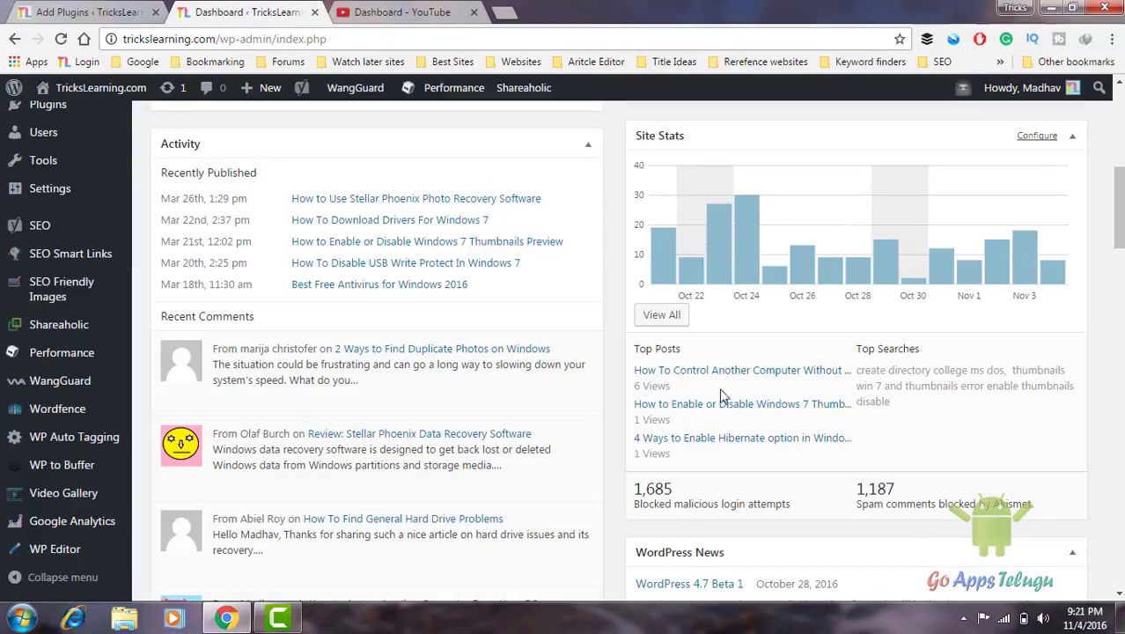